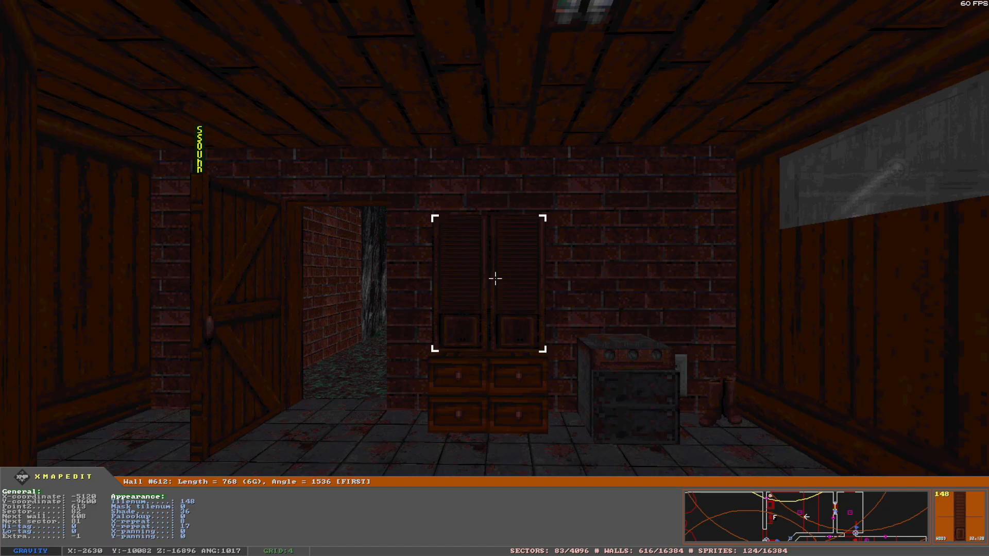
- Insert a Toggle Switch object (tile 1070) on the closet doors and enlarge it to 88 by 88
key("s")
key("m")
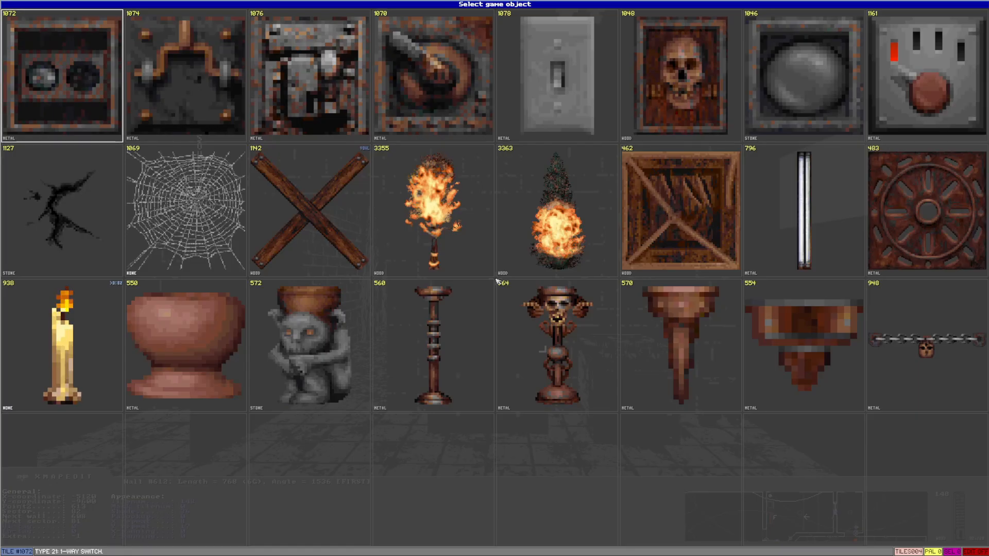
left_click(414, 111)
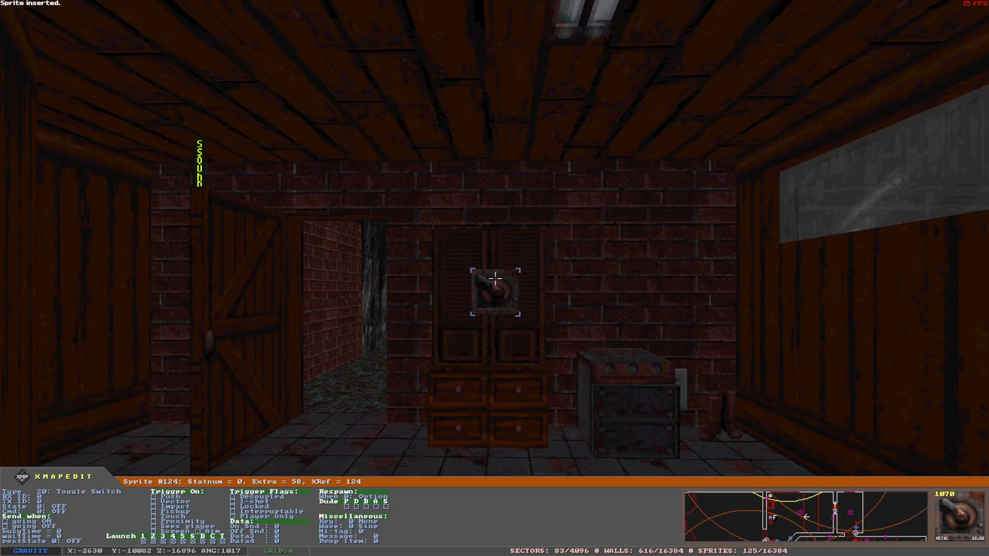
scroll(495, 278, "up", 6)
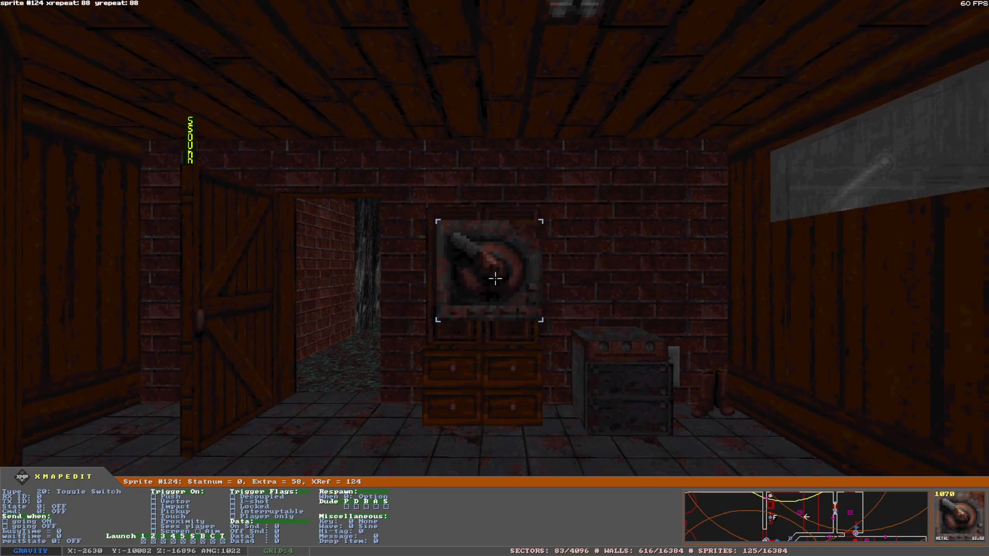
- Adjust the switch sprite's height so it covers the closet doors, and make it invisible
left_click_drag(495, 278, 500, 278)
key("Page_Down")
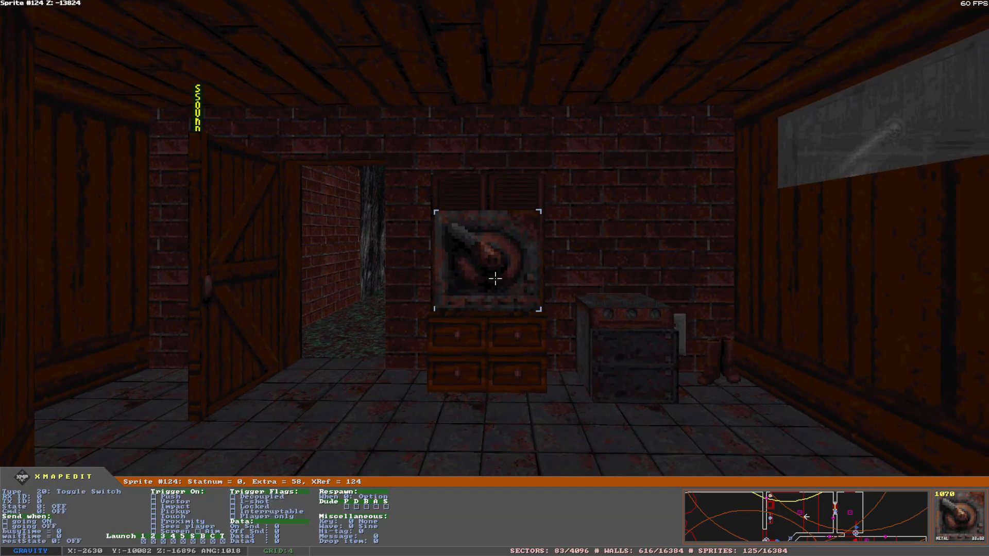
key("Page_Up")
key("Page_Up")
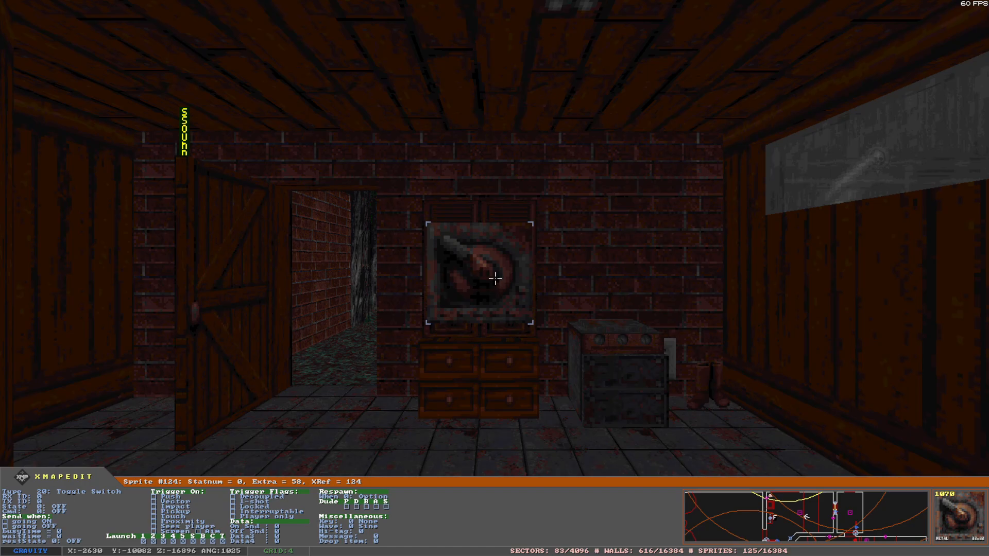
key("i")
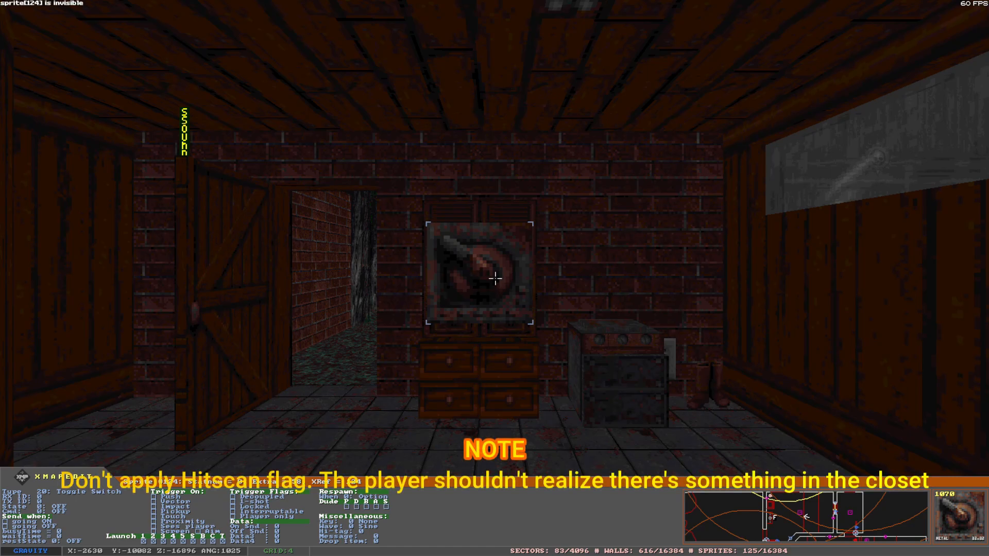
- Set the closet switch's TX ID to 105 and its command to 3: Toggle
key("Return")
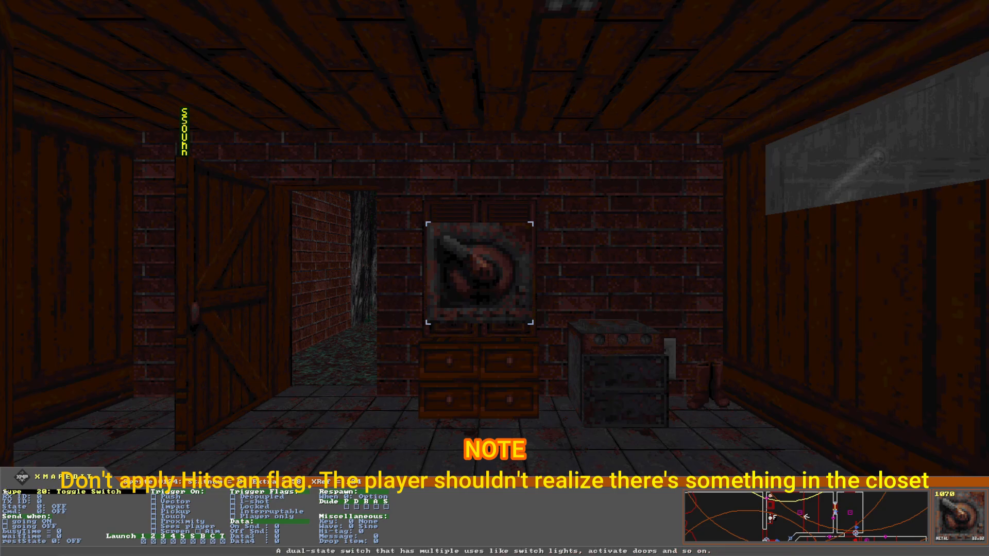
key("Down")
key("Down")
type("105")
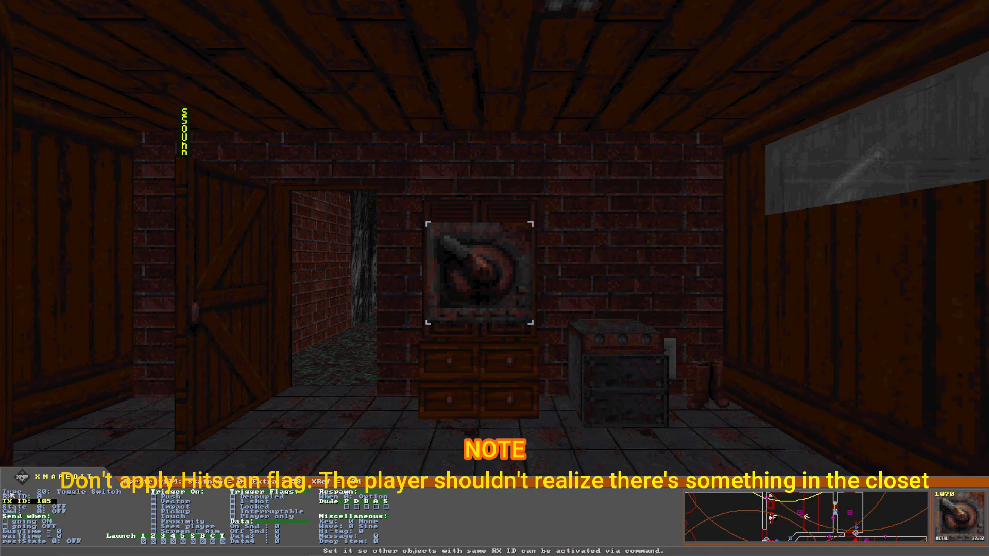
key("Down")
type("2")
type("3: Toggle")
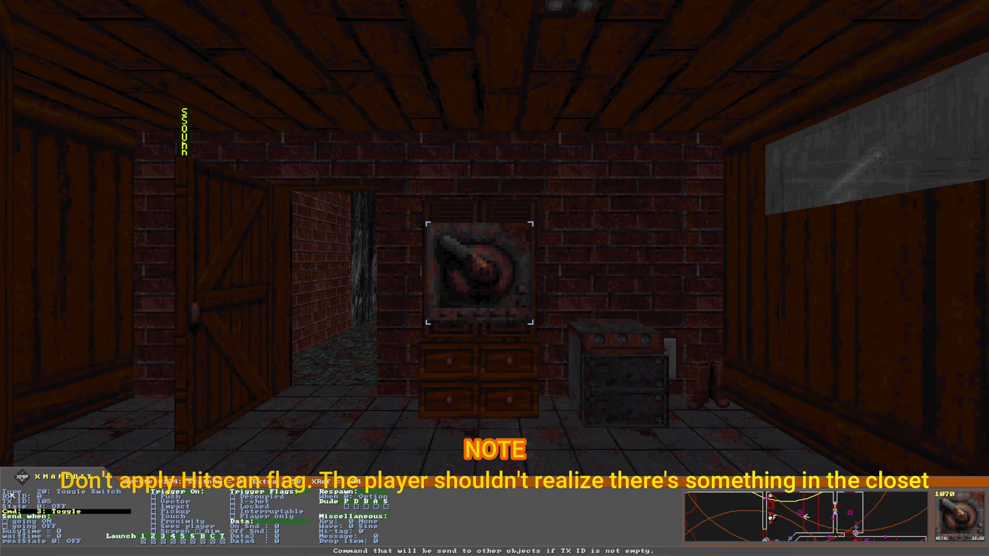
- Make the closet switch send when going ON and going OFF, and trigger it on Push
key("Down")
key("space")
key("Down")
key("space")
key("Down")
key("Down")
key("Down")
key("Down")
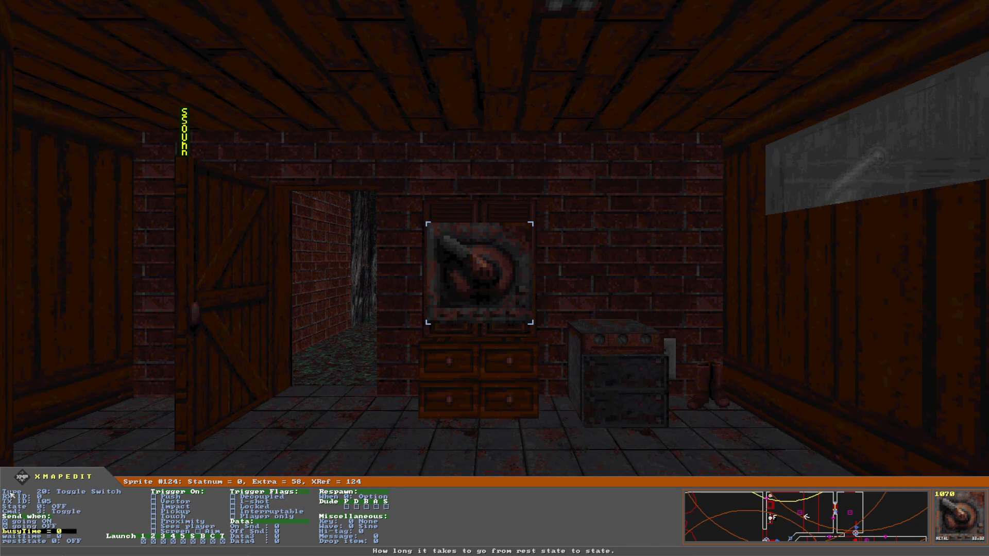
key("space")
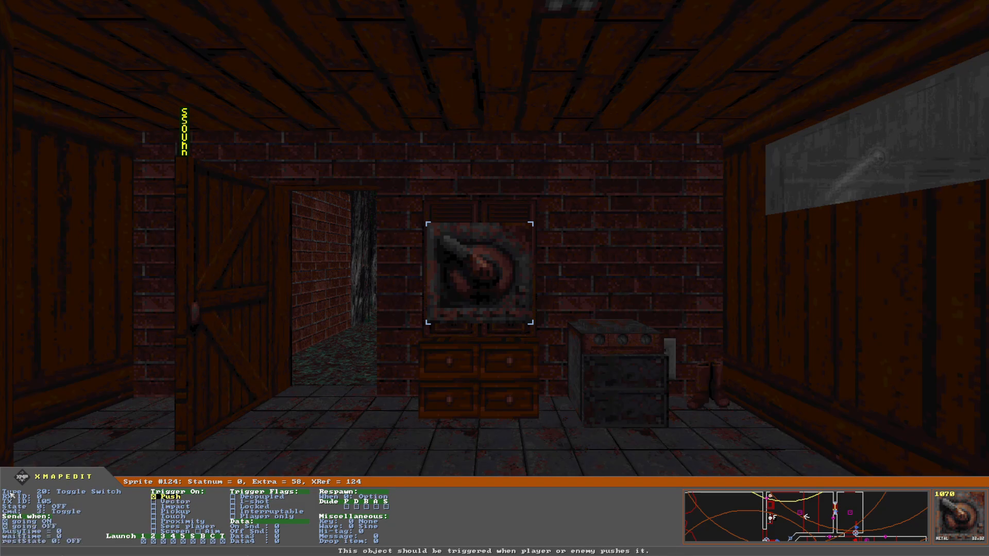
key("Escape")
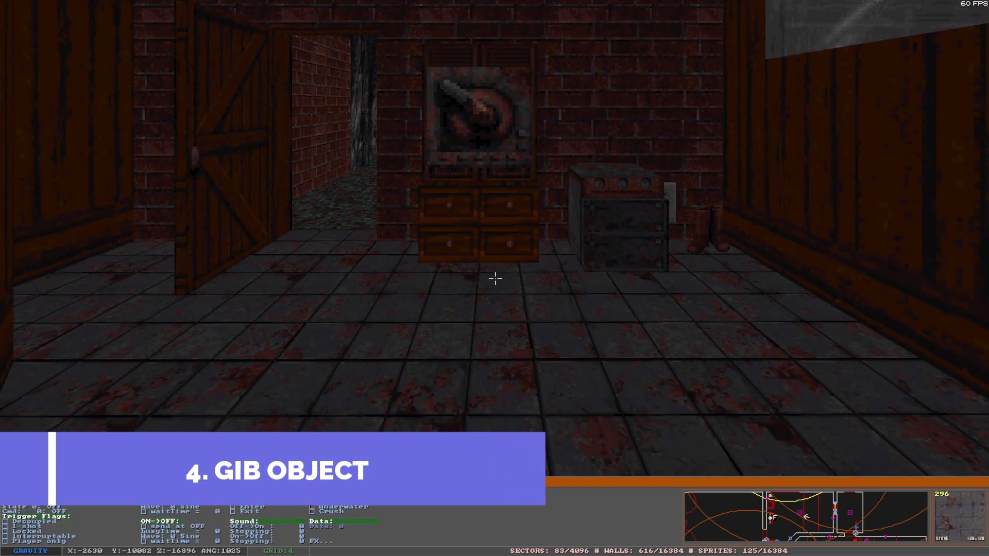
- Insert a stone block sprite (tile 0) in front of the closet, shrink it to 40 by 40 and lower it to the floor
key("v")
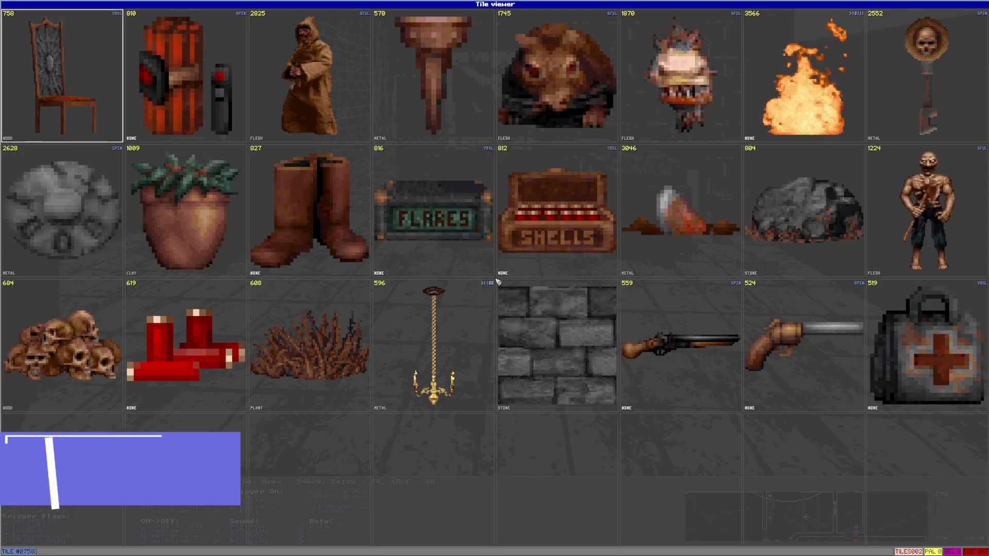
key("Return")
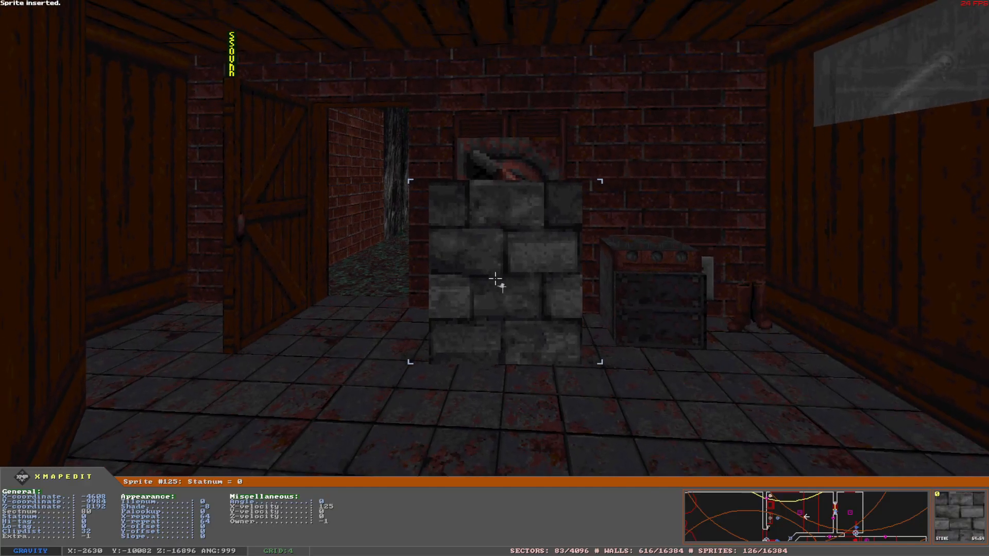
key("KP_2")
key("KP_2")
key("KP_2")
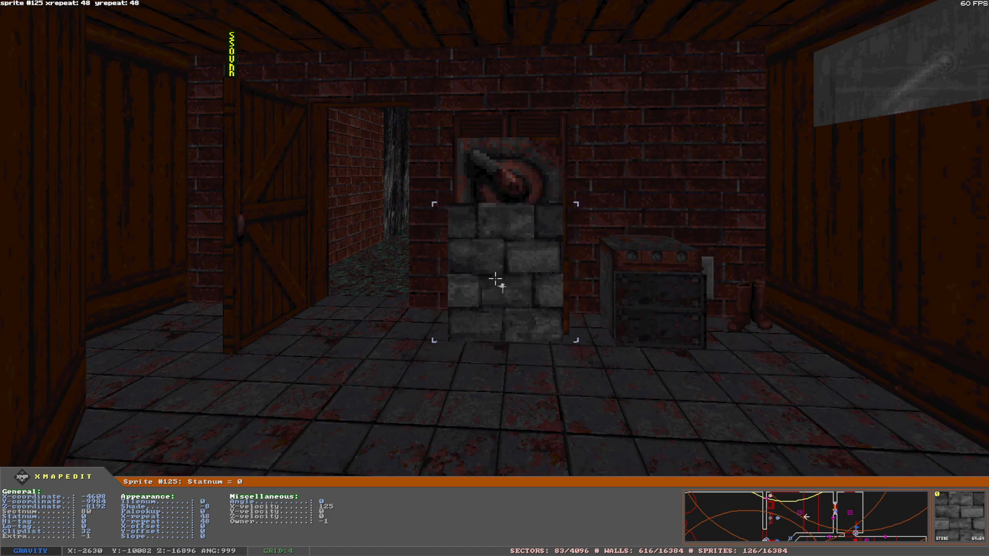
left_click_drag(495, 278, 495, 279)
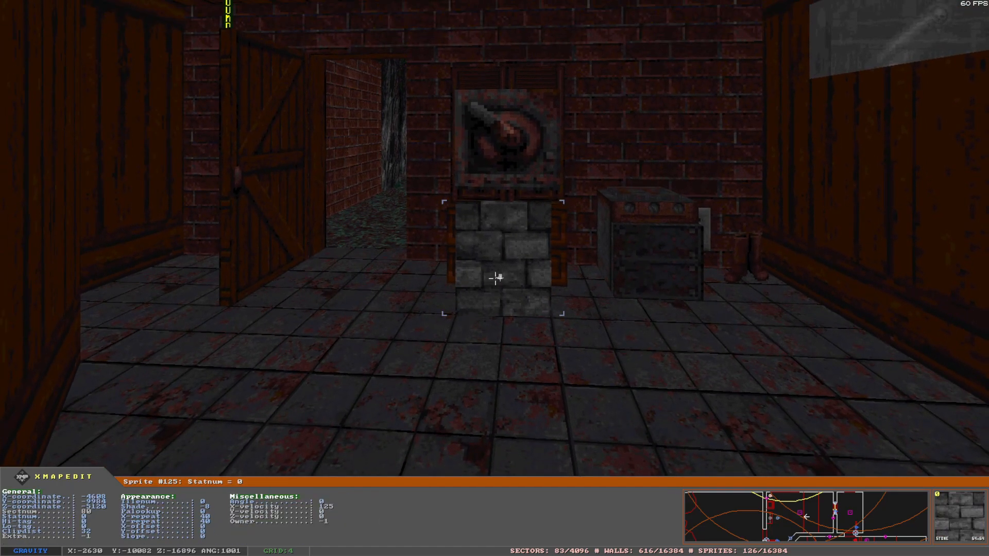
- Set the stone block sprite to type 416: Gib Object with RX ID 105 and drop item 115
key("Return")
type("416")
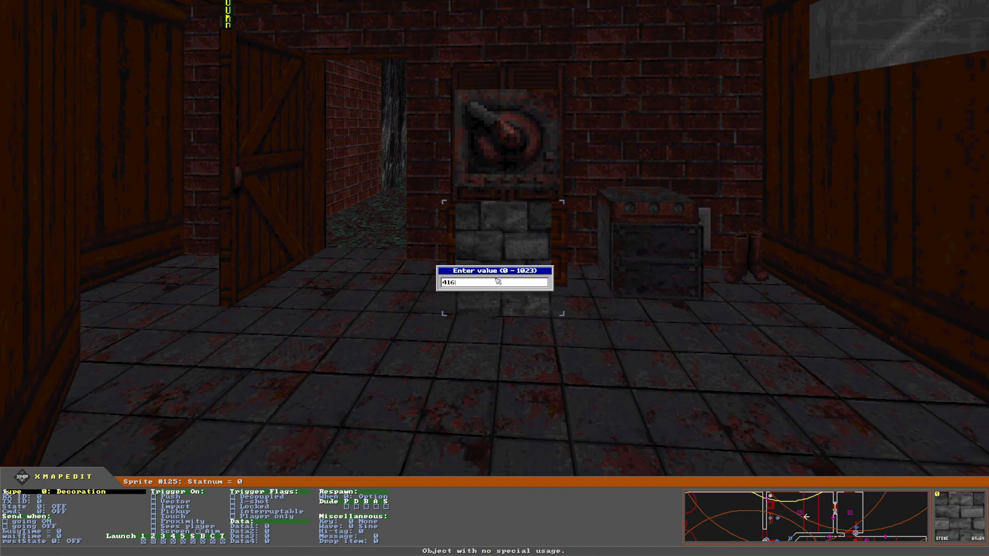
key("Return")
type("1")
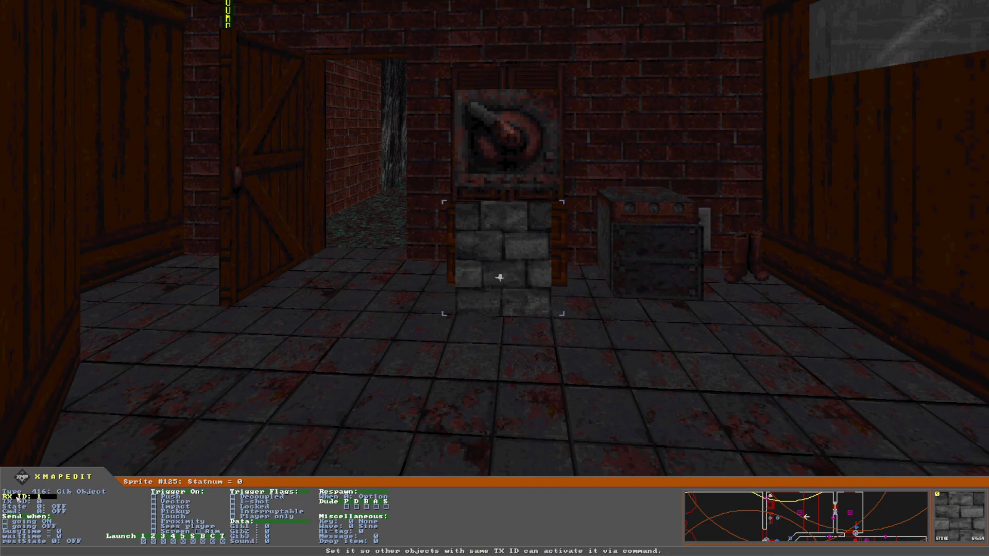
type("05")
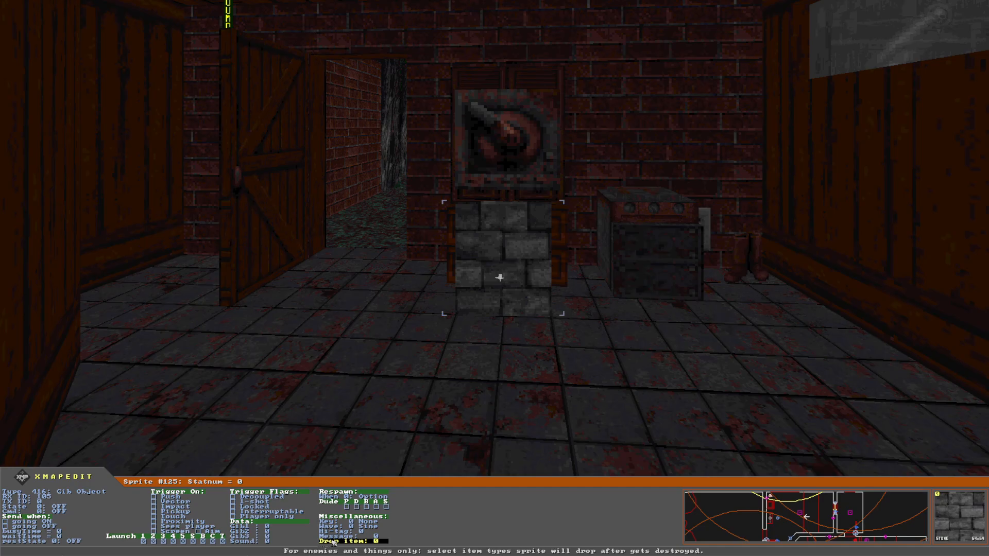
type("115")
key("Return")
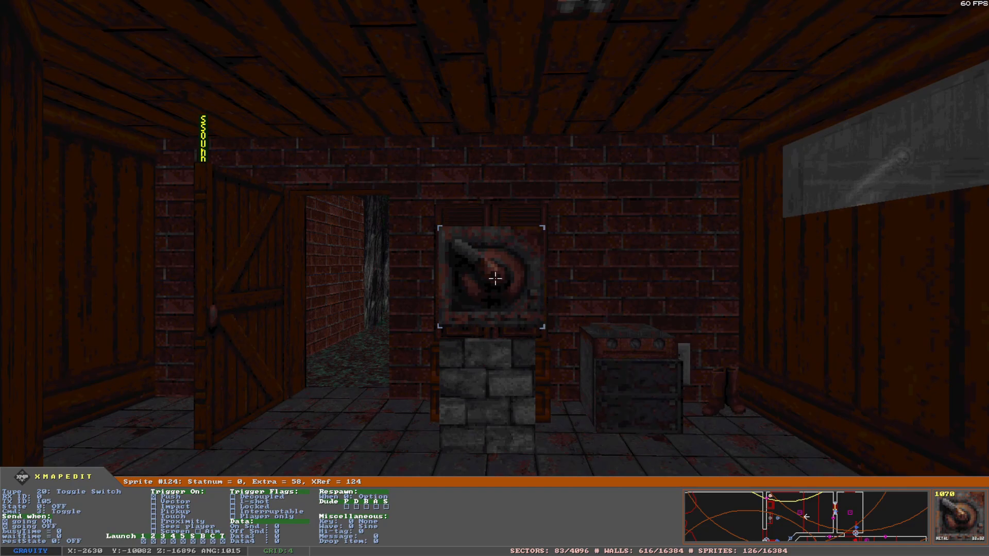
- Test the closet switch and its item drop in preview mode by triggering it repeatedly, and return to editing
key("alt+p")
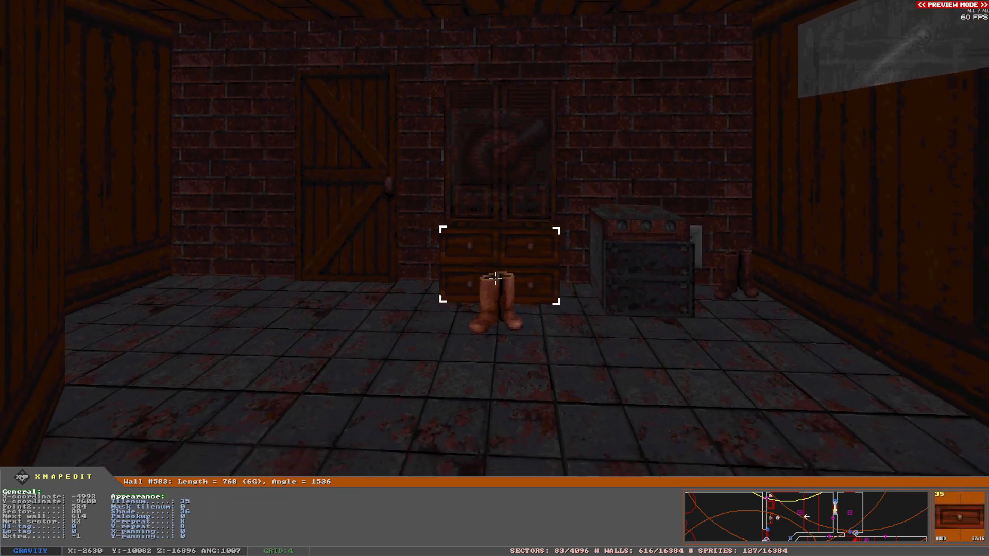
key("space")
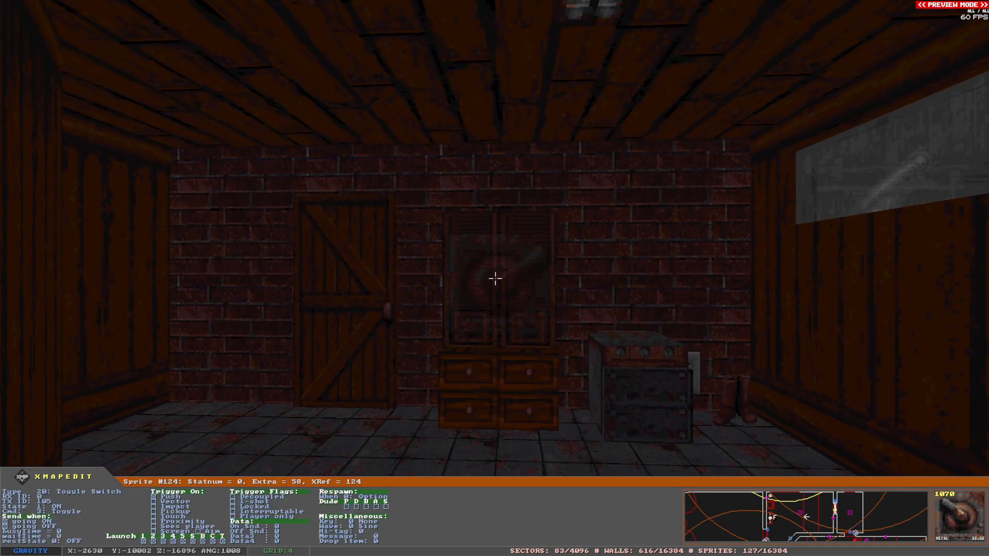
key("space")
key("alt+p")
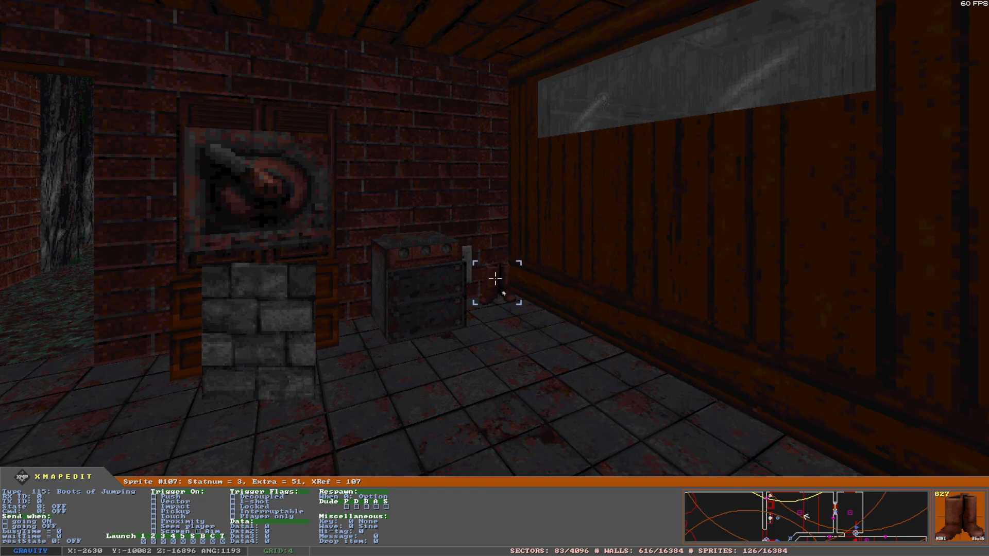
right_click_drag(504, 293, 497, 286)
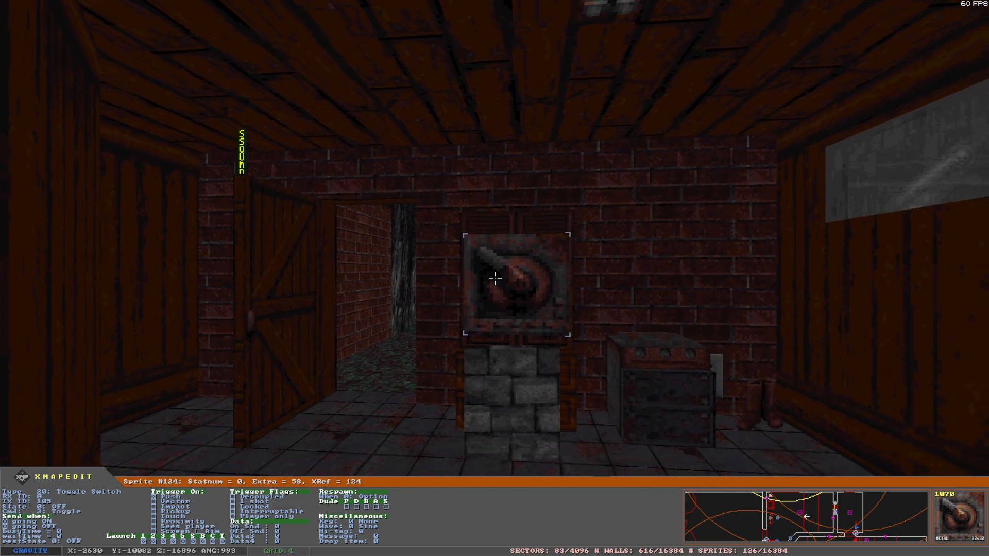
- Change the closet switch's type to 21: 1-Way Switch and its command to 1: ON
key("F6")
key("Page_Down")
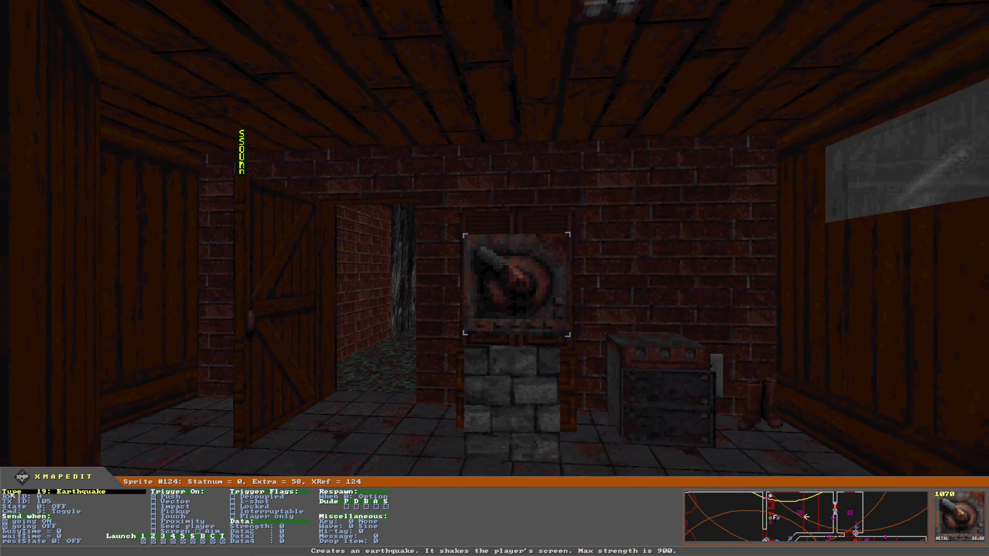
key("Page_Up")
key("Page_Up")
key("Down")
key("Down")
key("Down")
key("Down")
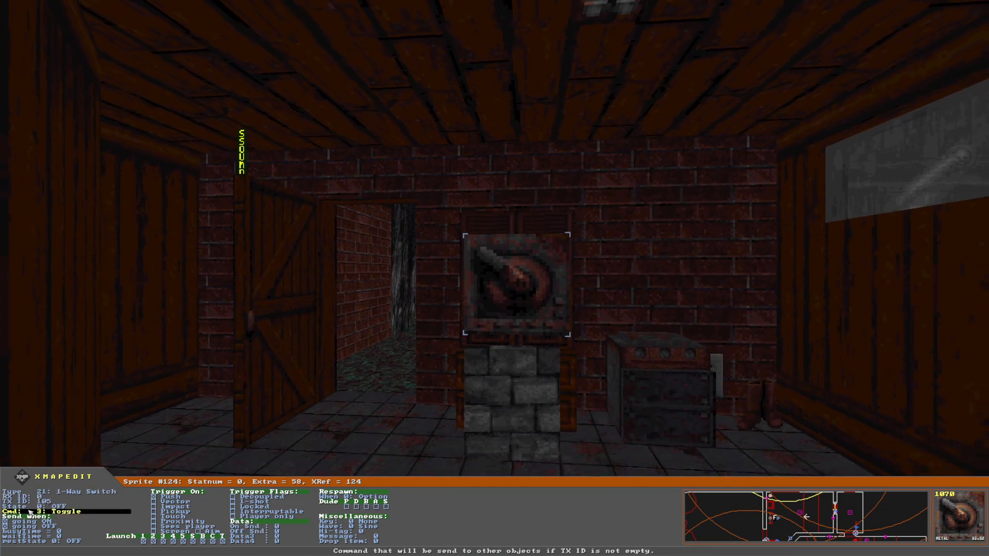
key("Page_Down")
key("Page_Down")
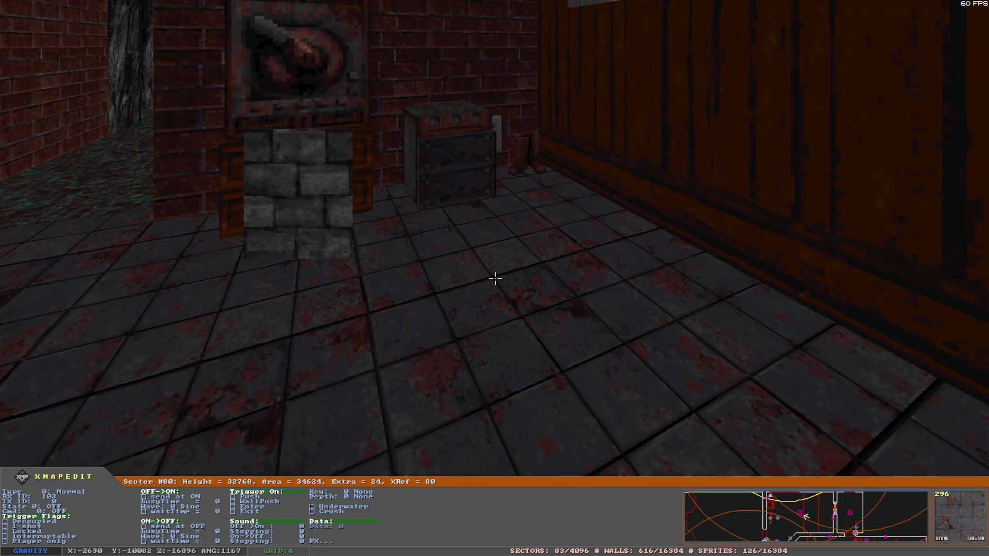
- Insert a second Toggle Switch object (tile 1070) on the floor near the stove and make it a face sprite
key("s")
left_click(514, 268)
left_click(396, 97)
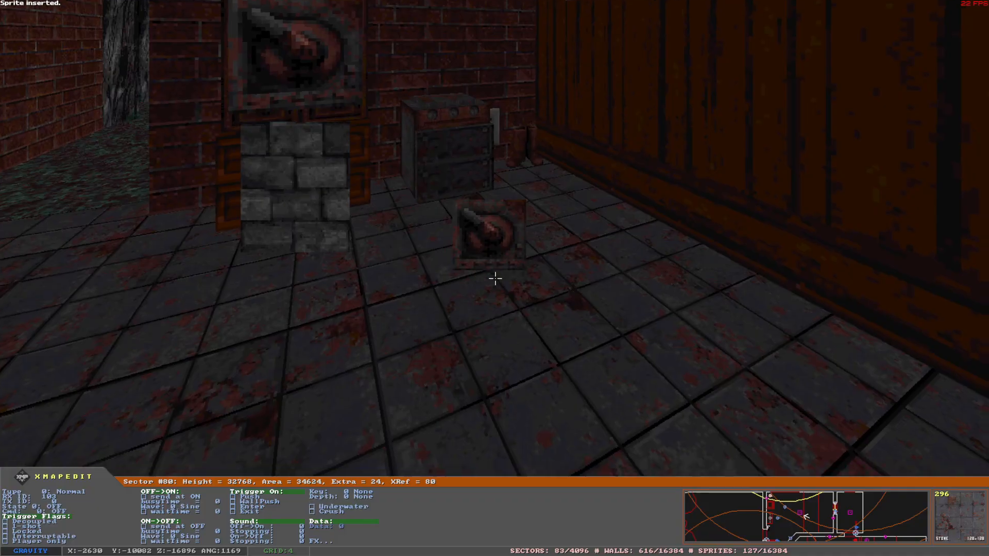
key("r")
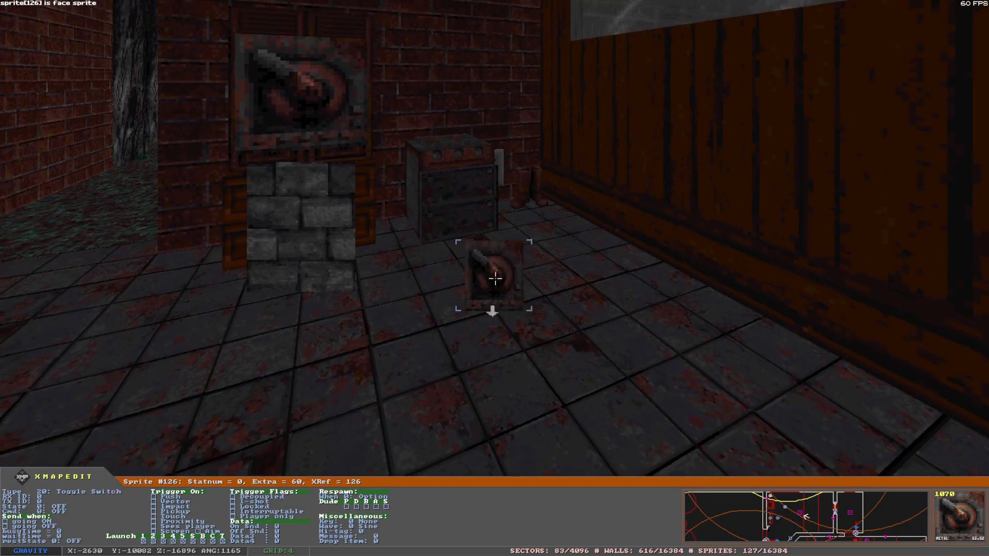
key("period")
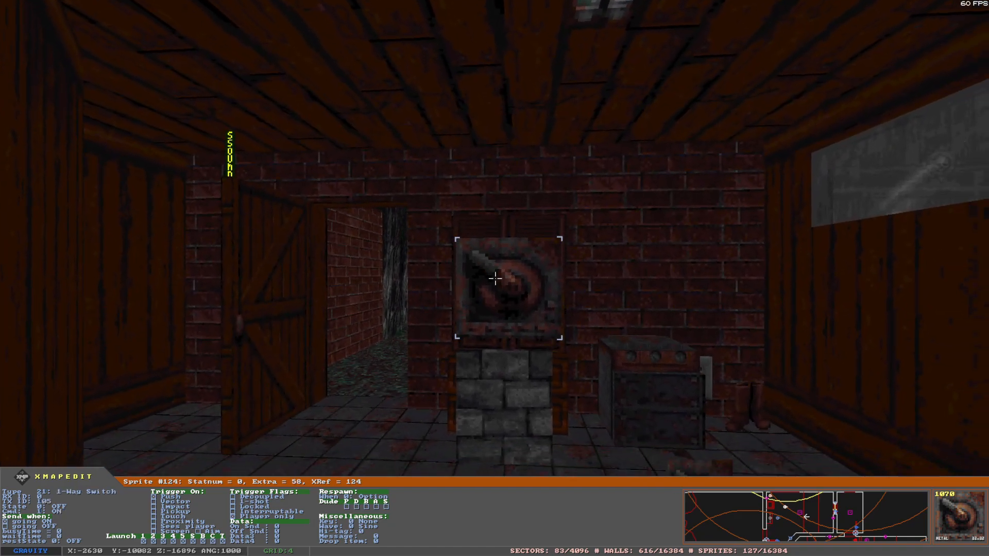
- Set the floor switch's type to 21: 1-Way Switch, with RX ID 105 and TX ID 106
key("Return")
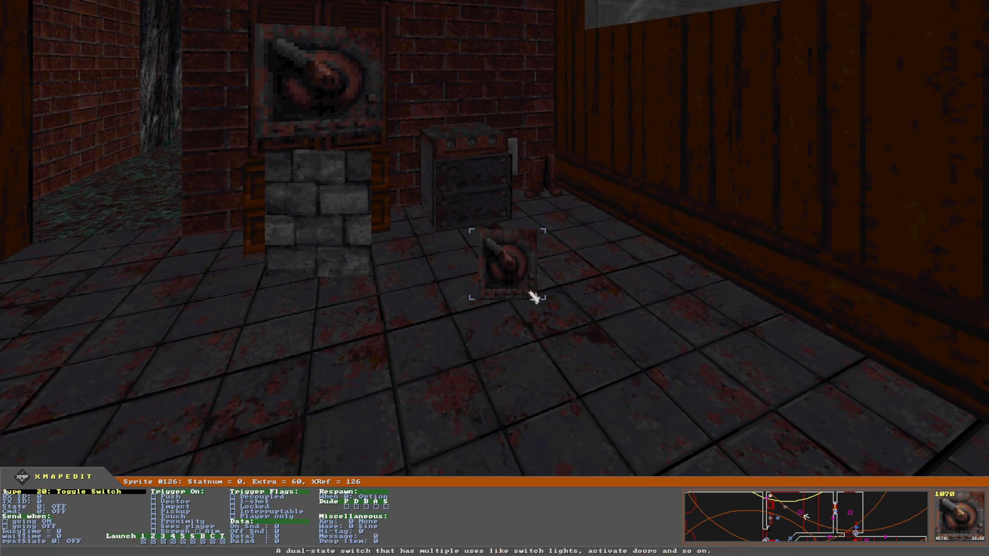
scroll(4, 490, "down", 1)
scroll(4, 491, "up", 2)
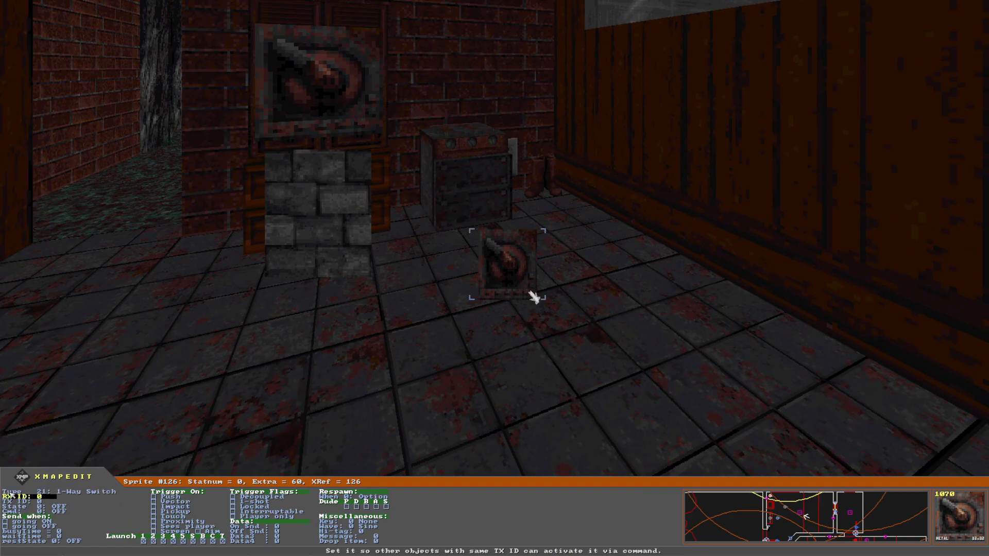
type("105")
type("106")
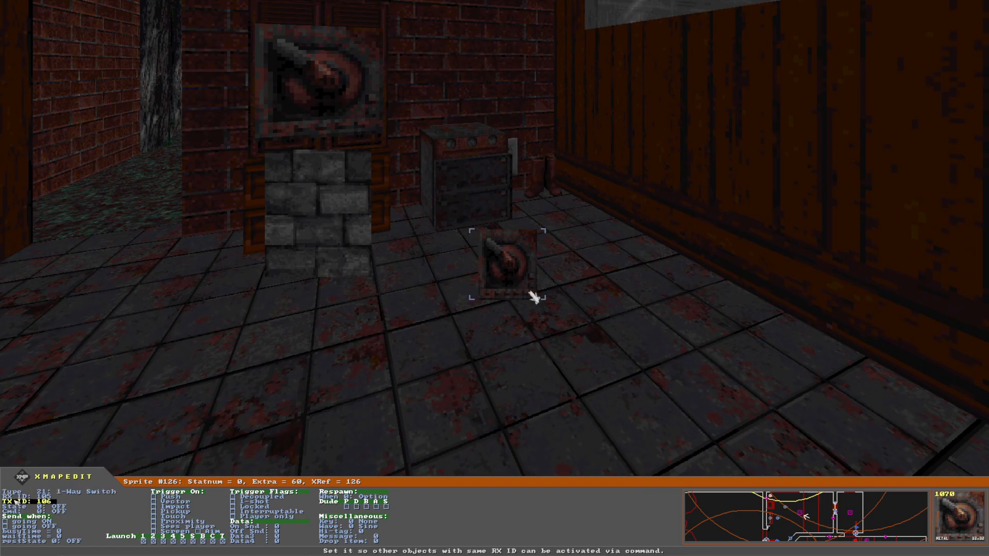
- Set the floor switch to send command 7: Unlock when going ON, keeping its state at 0: OFF
left_click(59, 513)
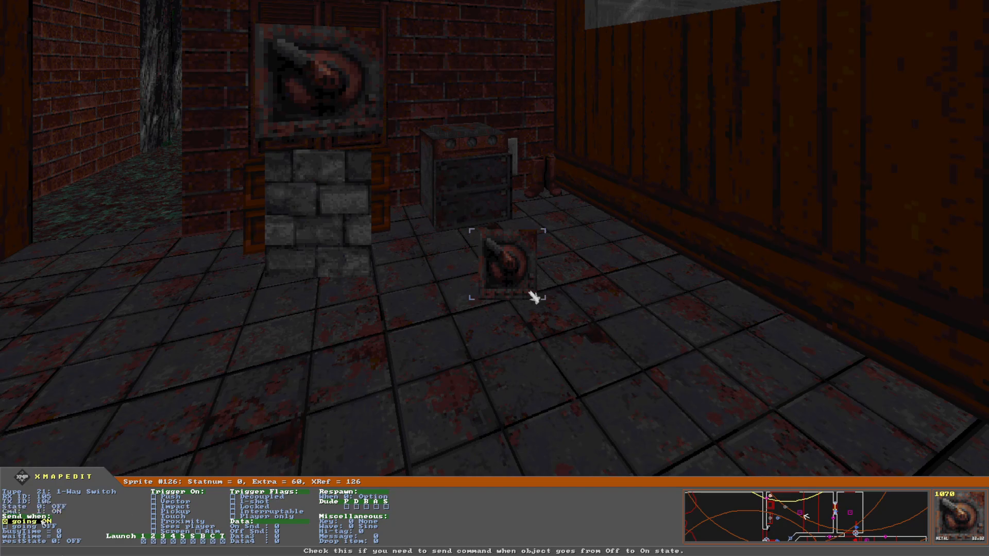
left_click(42, 506)
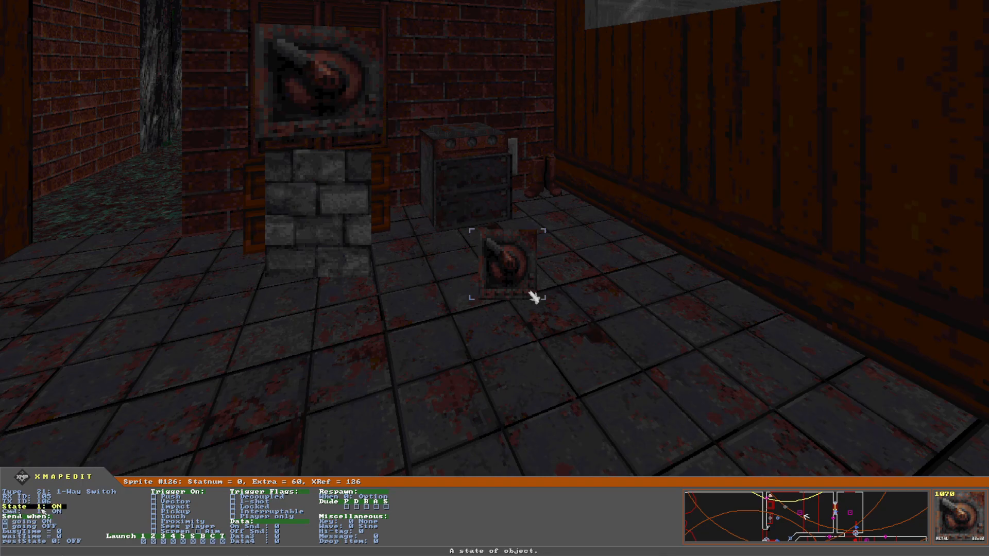
left_click(42, 511)
scroll(42, 506, "down", 1)
scroll(43, 510, "up", 5)
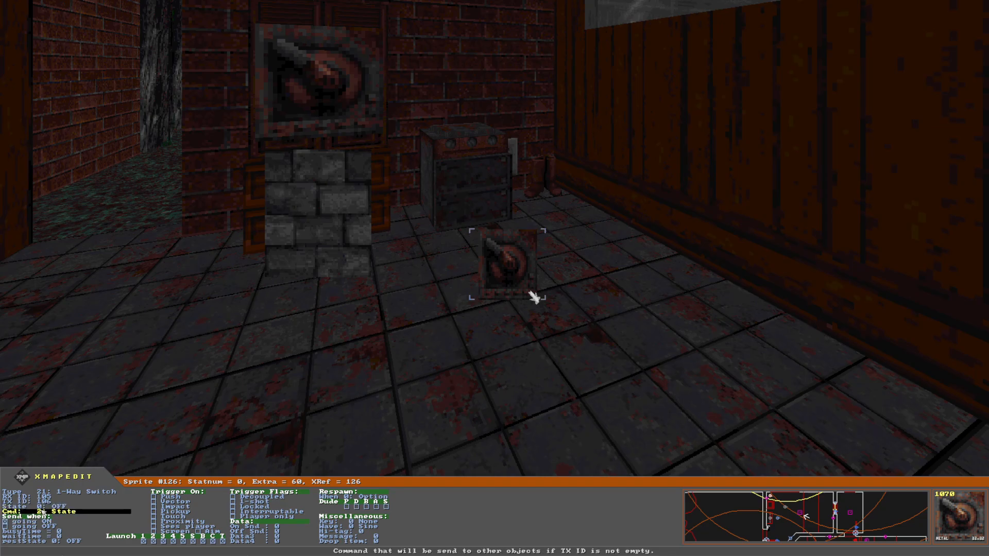
scroll(44, 511, "up", 2)
key("Return")
- Enable the Locked trigger flag on the stone block Gib Object and set its RX ID to 106
middle_click_drag(534, 298, 483, 278)
key("F6")
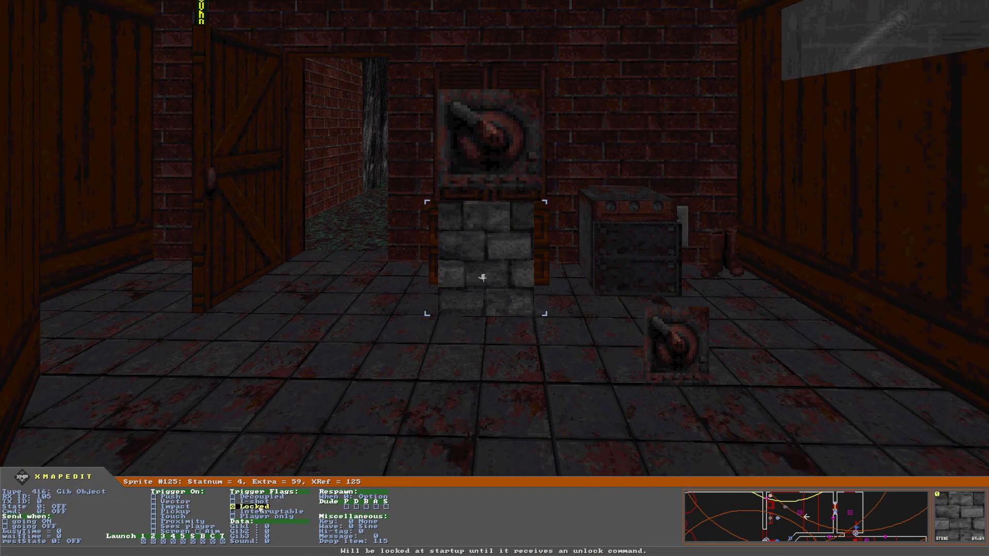
left_click(257, 509)
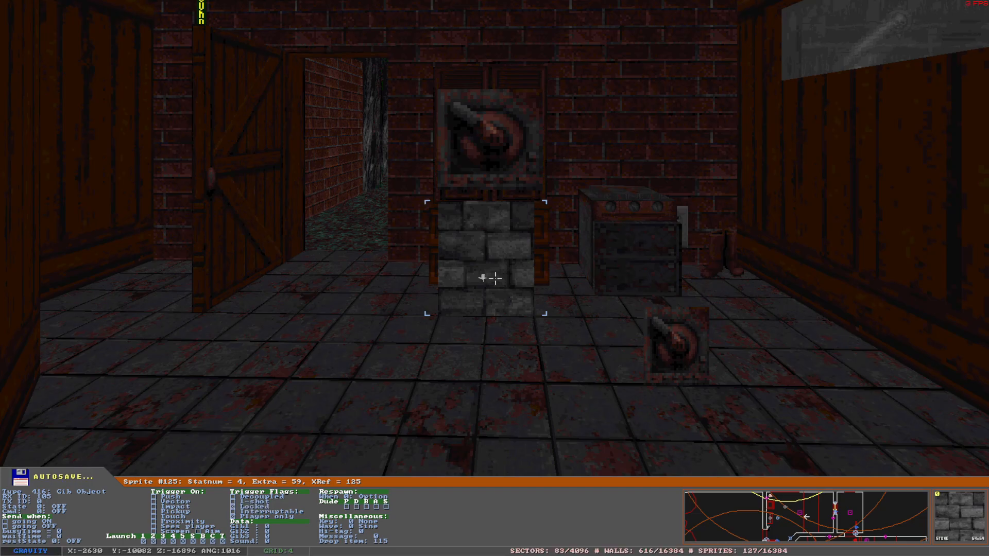
key("Right")
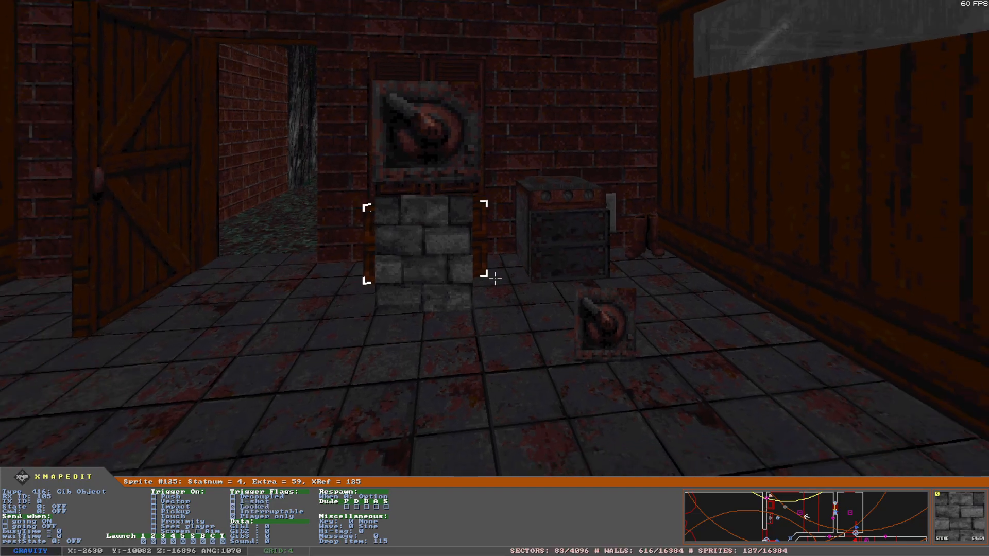
key("Left")
key("alt+Left")
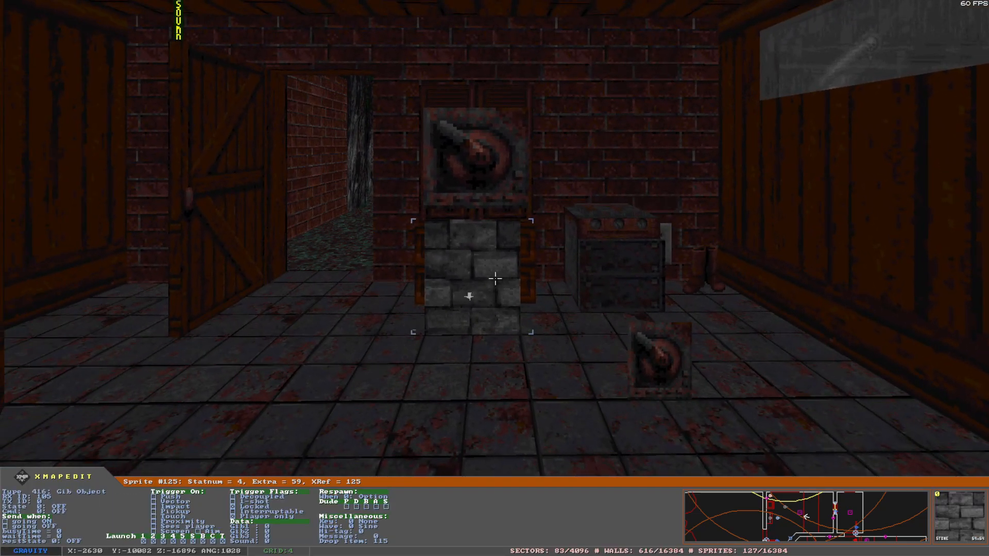
scroll(29, 498, "up", 1)
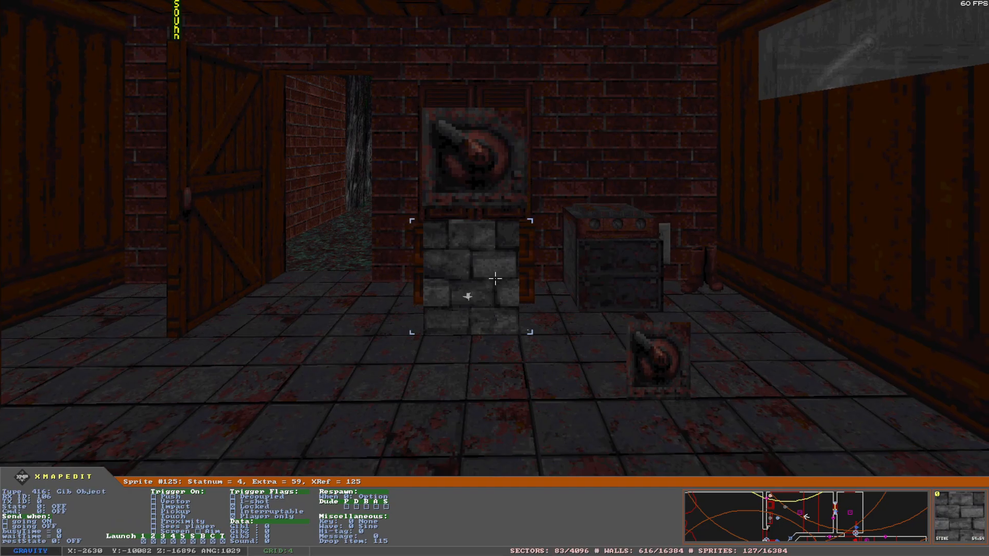
- Test the closet switch once in preview mode with the Gib Object locked, and return to editing
middle_click_drag(468, 296, 471, 268)
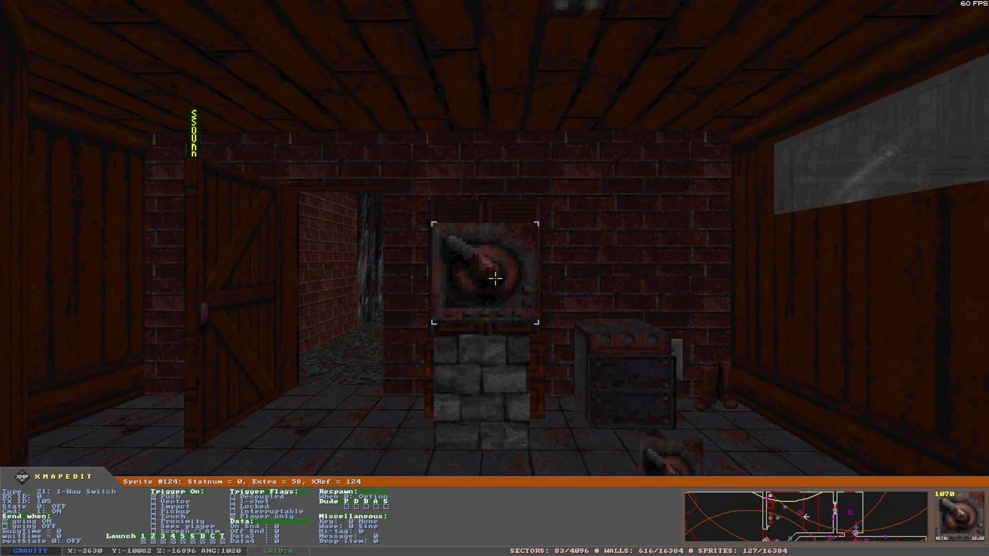
key("alt+p")
key("space")
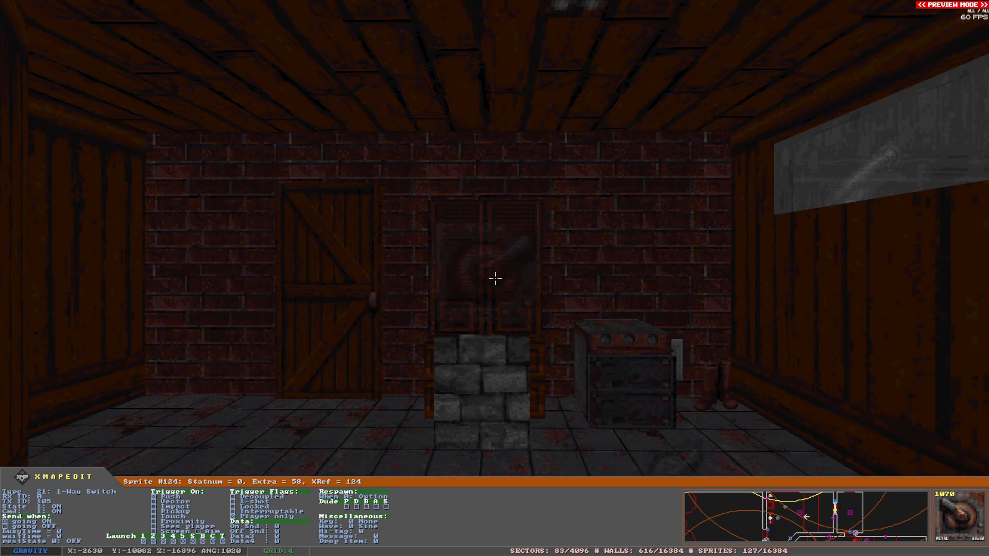
middle_click_drag(495, 278, 513, 417)
mouse_move(495, 278)
middle_mouse_down()
mouse_move(489, 157)
mouse_move(484, 278)
middle_mouse_up()
key("alt+p")
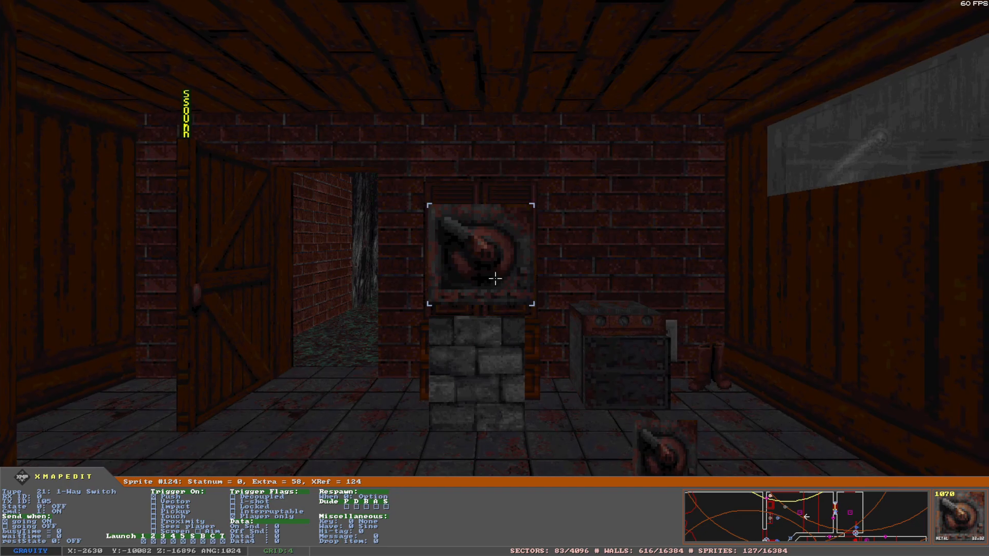
middle_click_drag(494, 278, 711, 359)
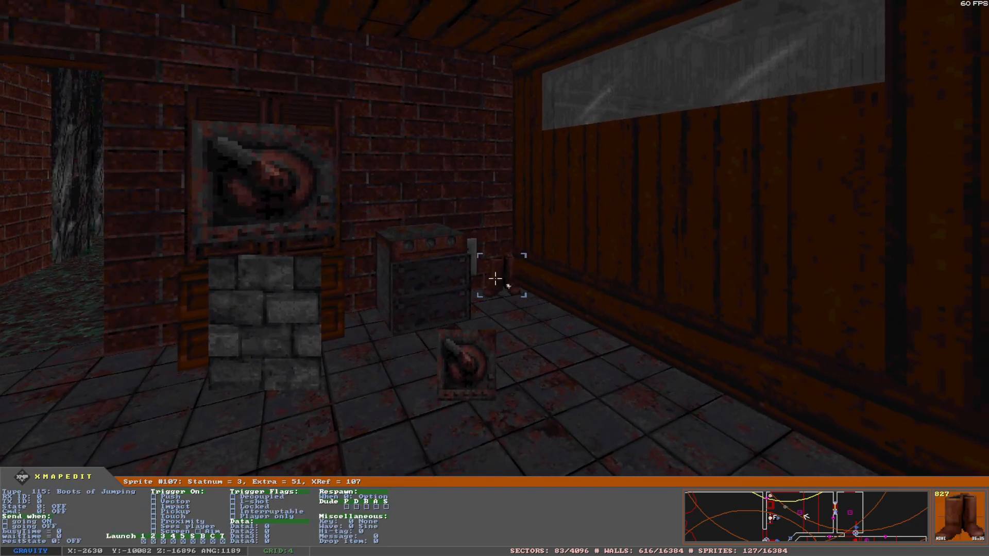
middle_click_drag(507, 286, 301, 195)
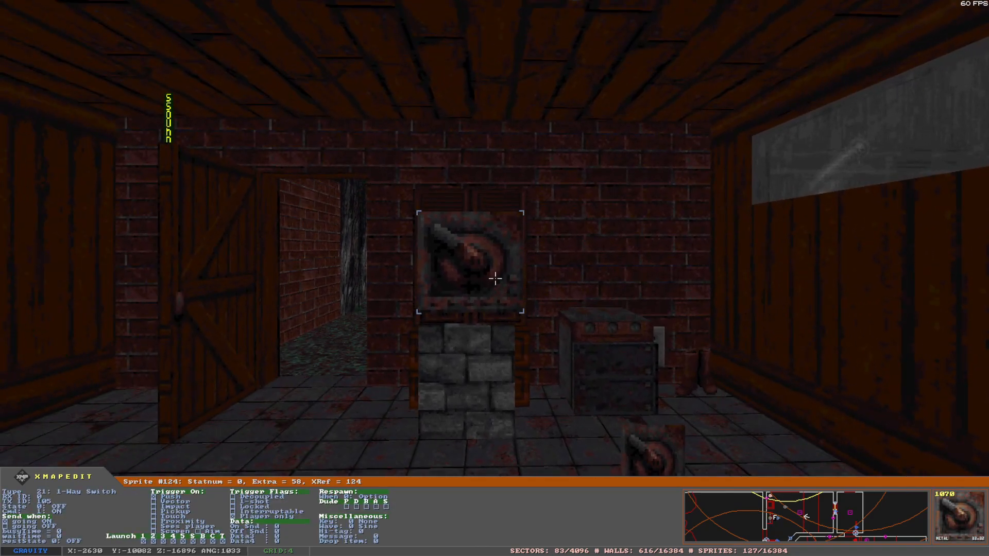
middle_click_drag(495, 278, 541, 327)
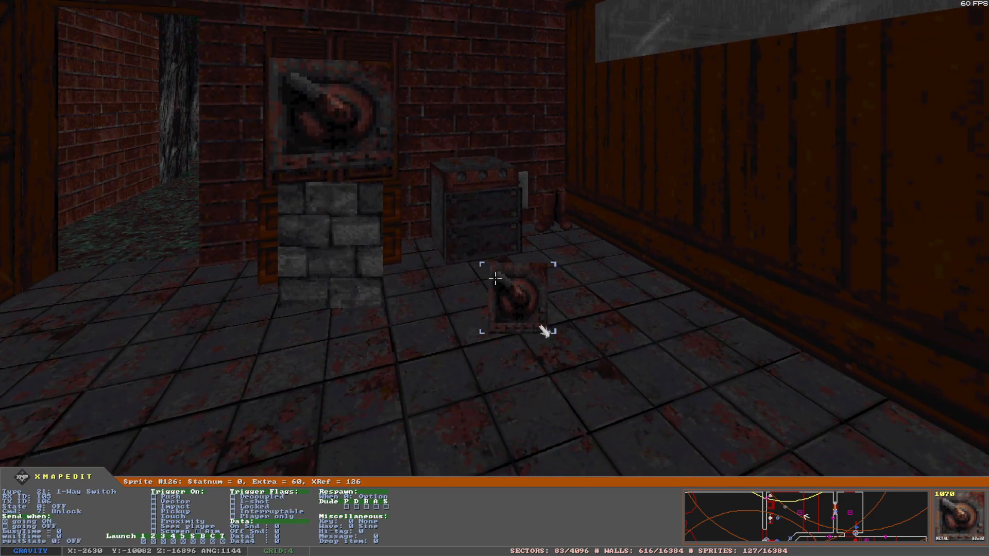
- Insert a stone sprite (tile 3) on the floor between the Gib Object and the floor switch, scaled to 40 by 40
middle_click_drag(544, 329, 476, 296)
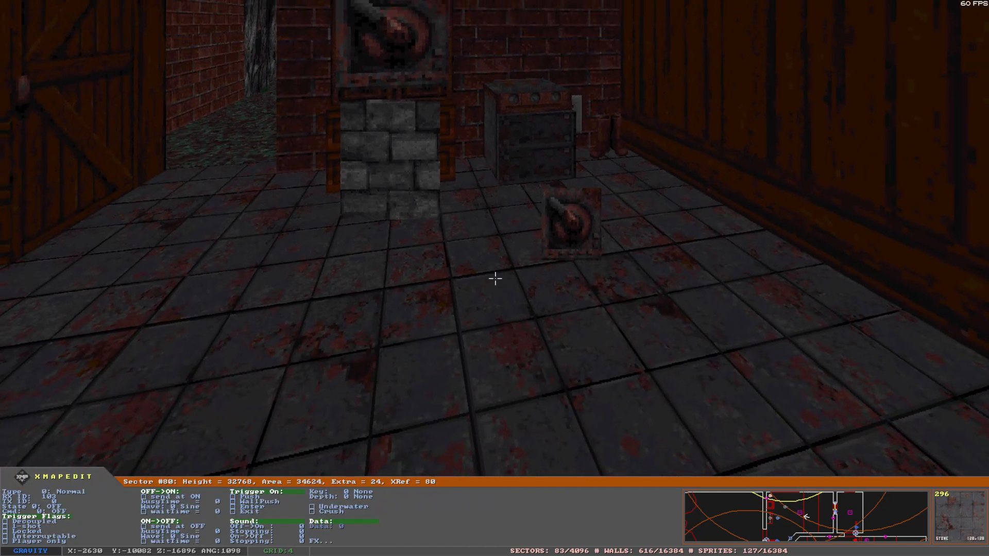
key("v")
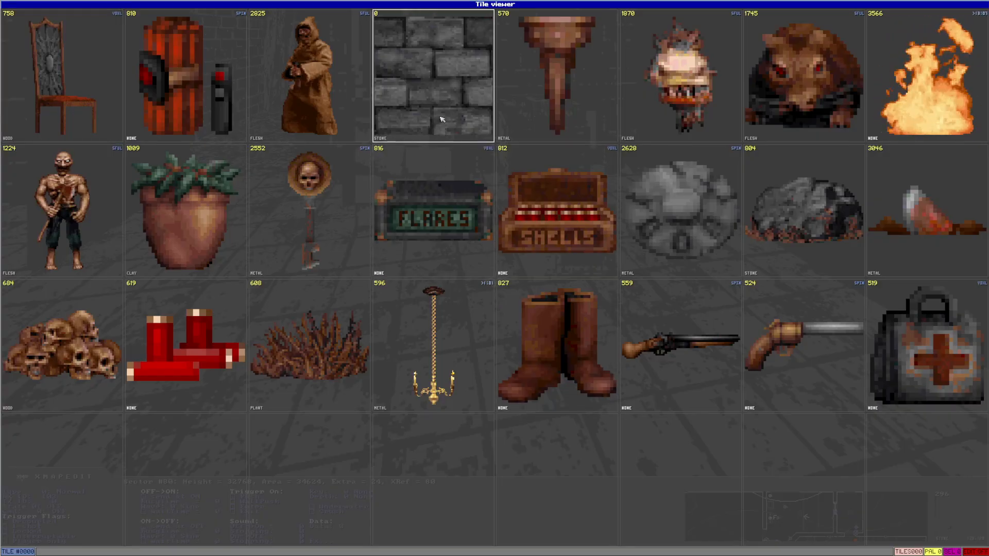
key("v")
left_click(461, 84)
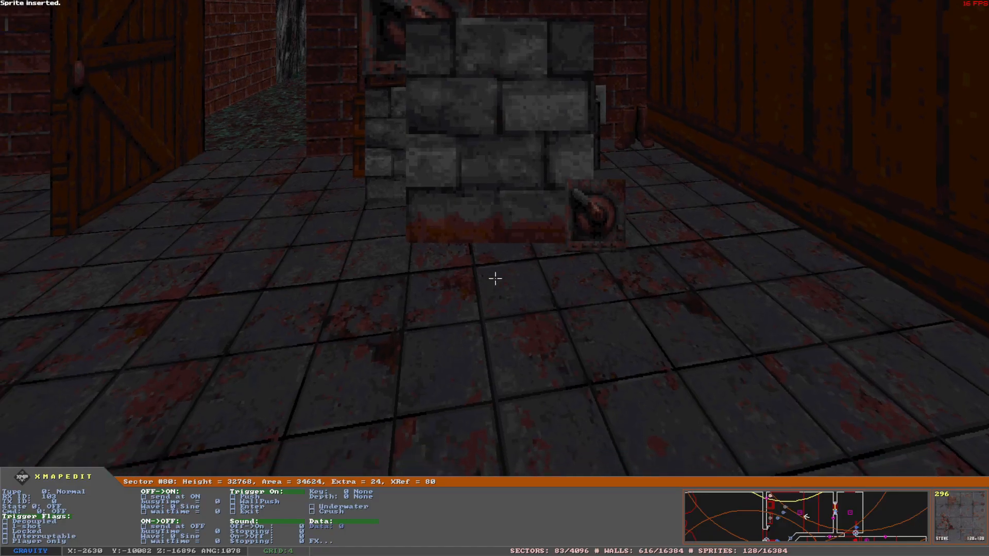
scroll(506, 271, "down", 3)
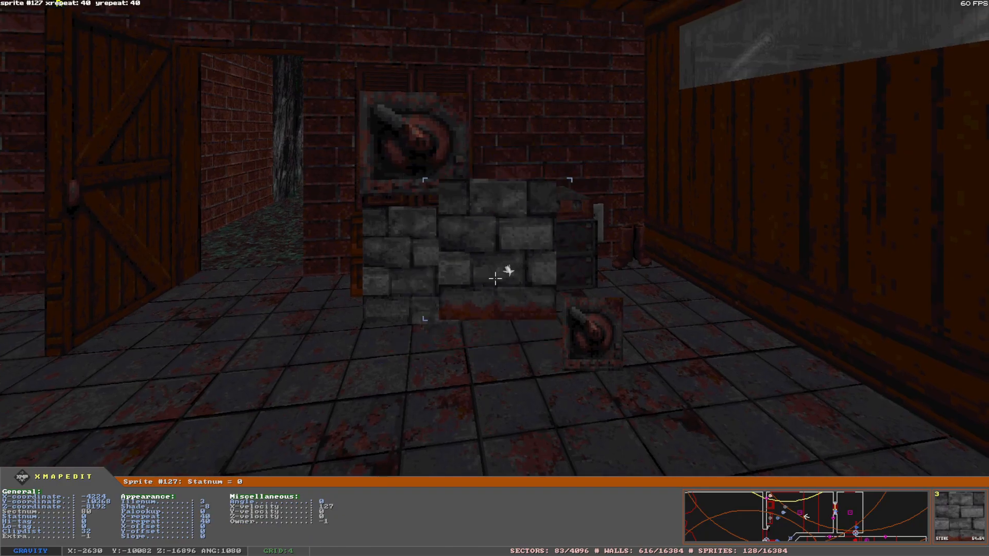
left_click_drag(506, 270, 524, 225)
right_click_drag(524, 225, 496, 325)
right_click_drag(495, 278, 495, 267)
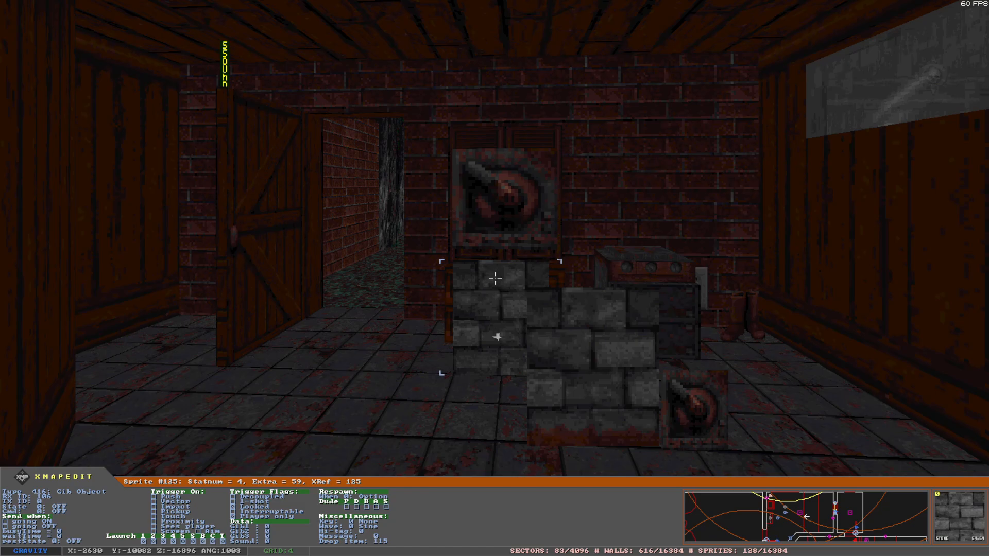
right_click_drag(497, 337, 481, 313)
- Set the new stone sprite to type 700: Trigger Gen with RX ID 105 and TX ID 106
key("Return")
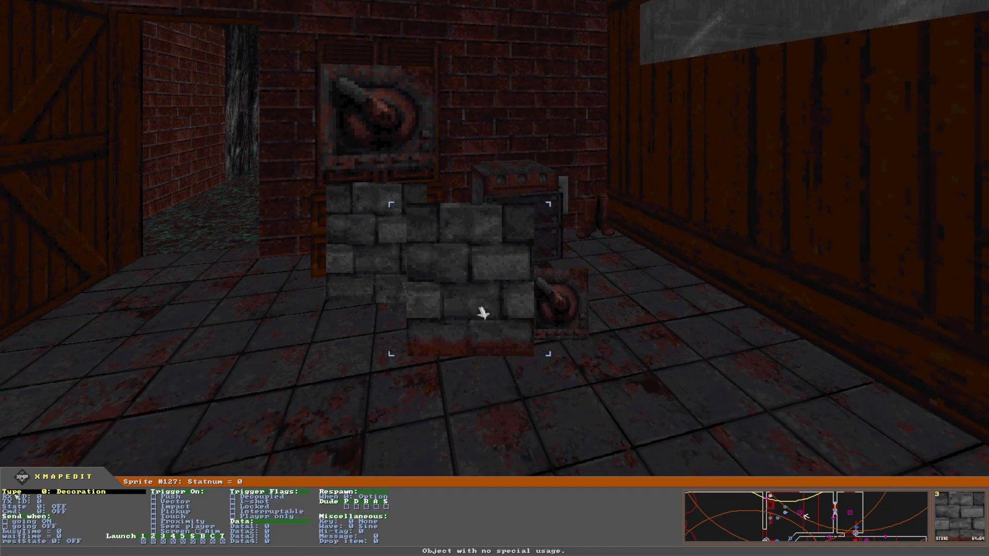
type("05")
key("Return")
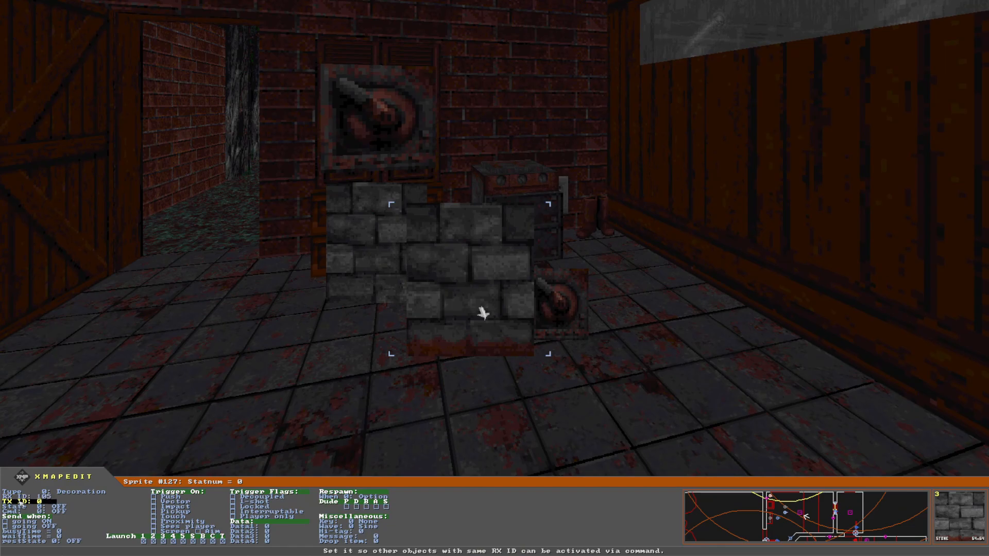
type("06")
key("Return")
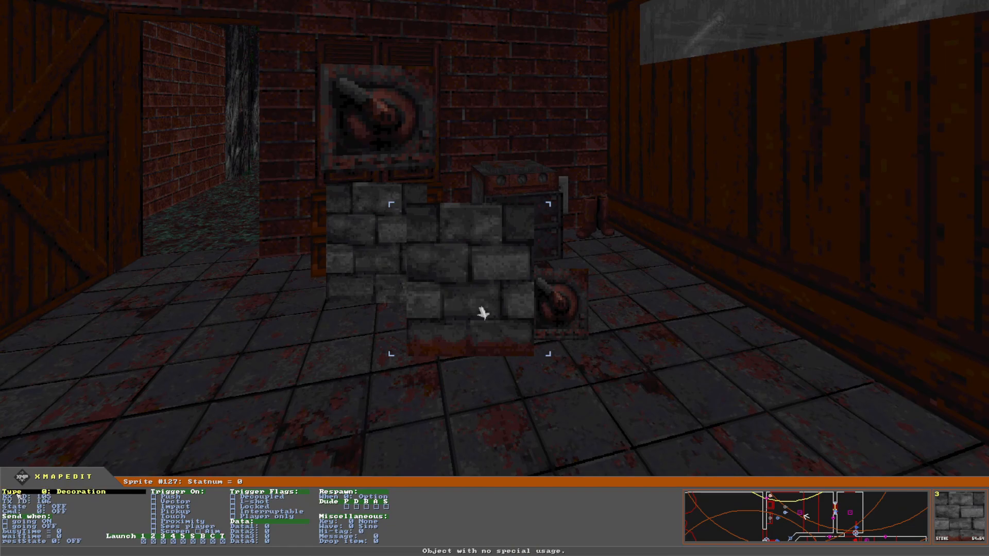
left_click(17, 494)
type("700")
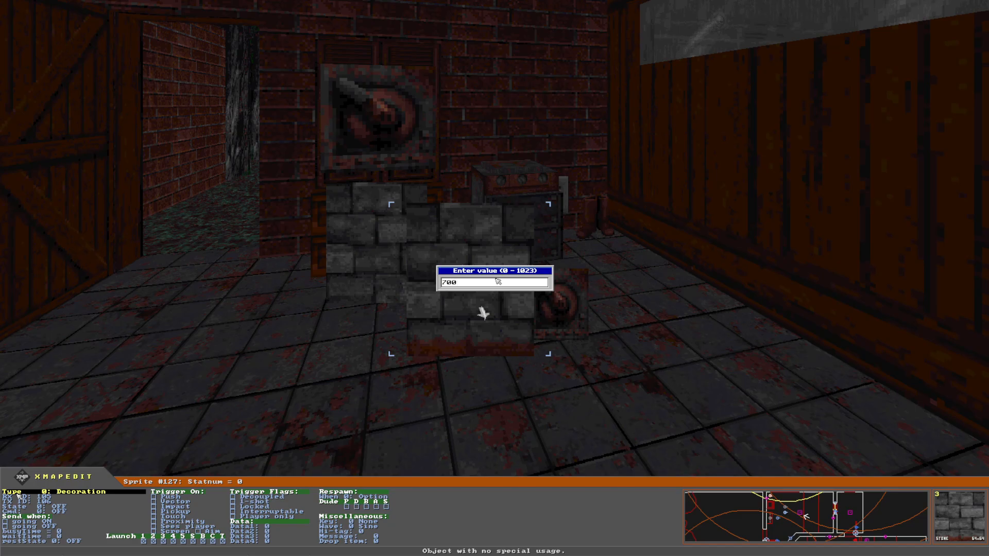
key("Return")
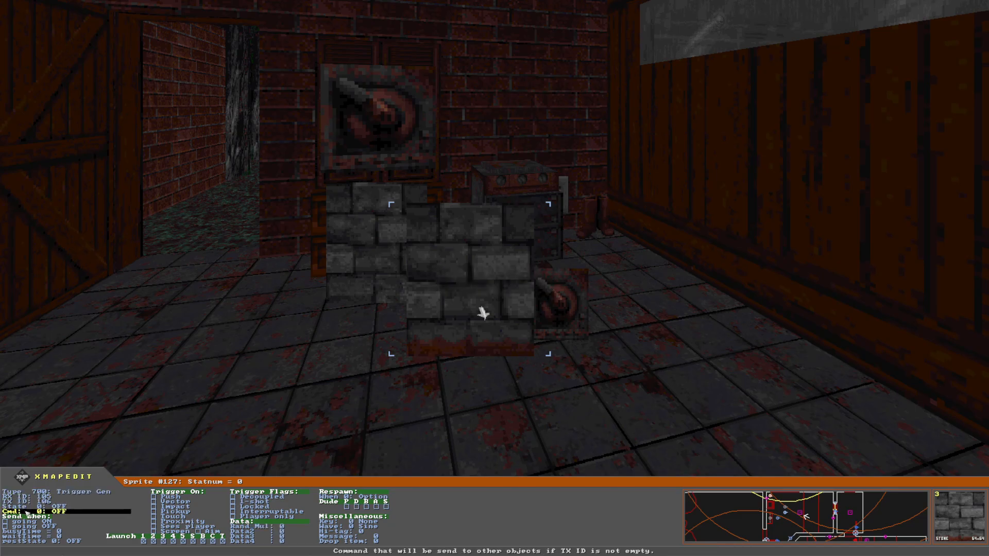
- Set the Trigger Gen to send command 3: Toggle when going ON, and make its sprite invisible
scroll(26, 512, "up", 3)
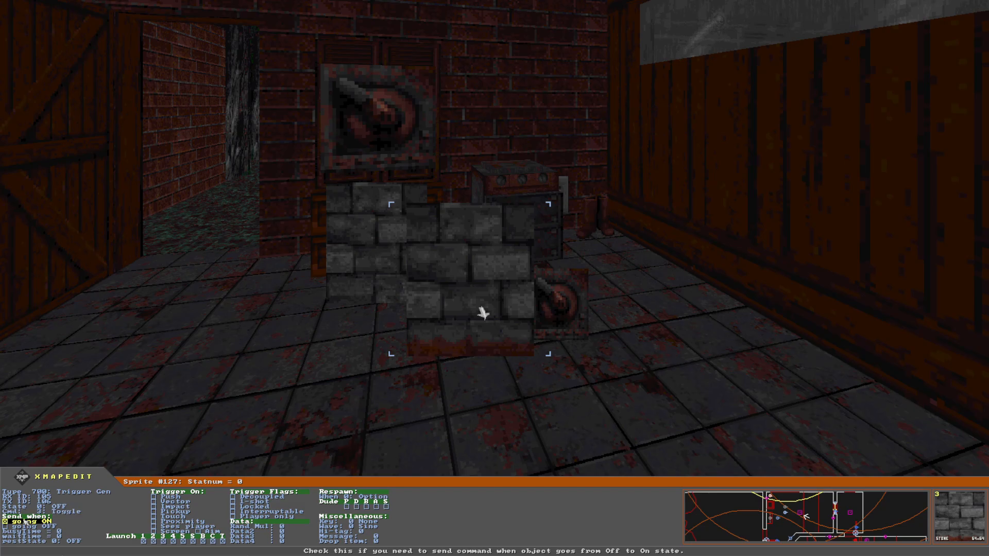
key("Return")
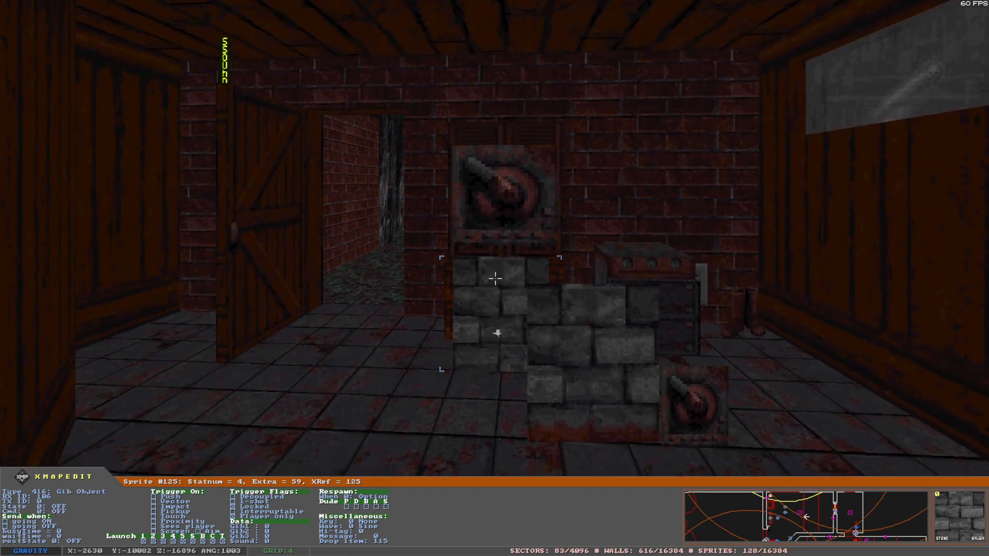
key("i")
key("i")
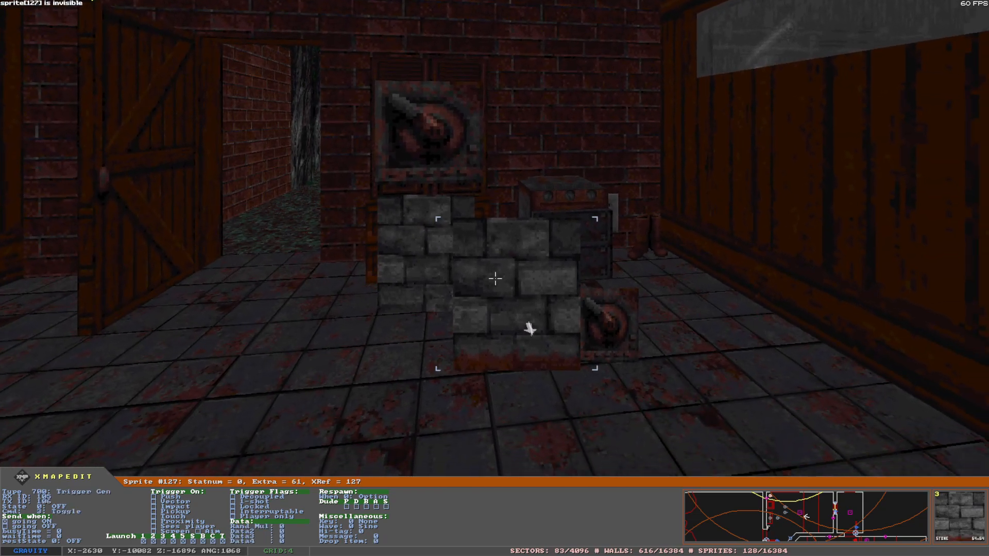
key("i")
key("i")
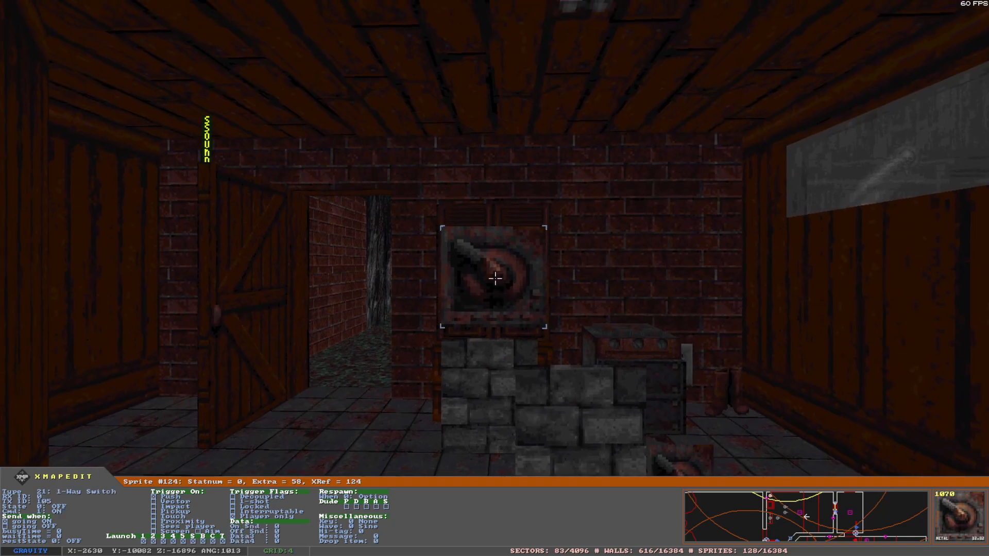
- Test the two-stage closet search in preview mode by triggering the closet switch repeatedly, and return to editing
key("p")
key("space")
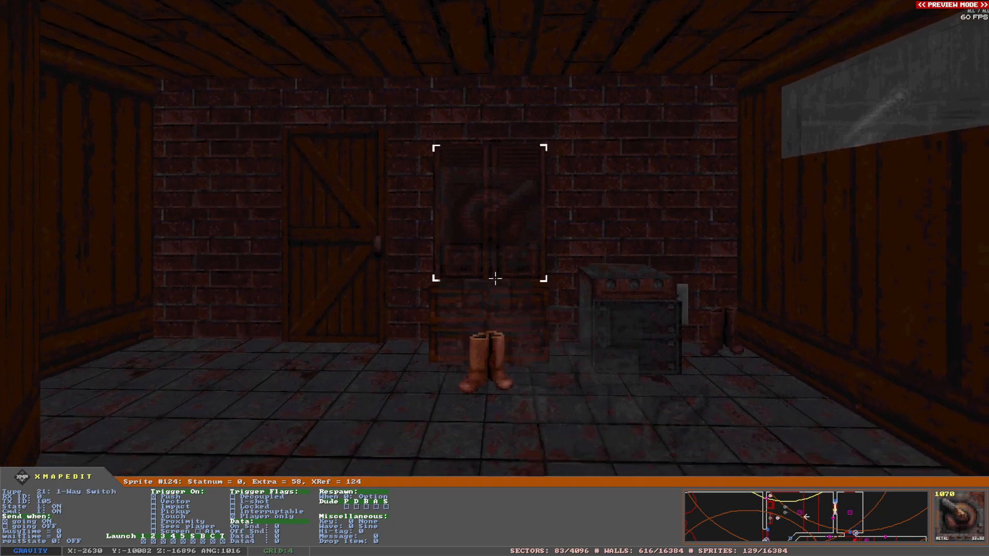
key("space")
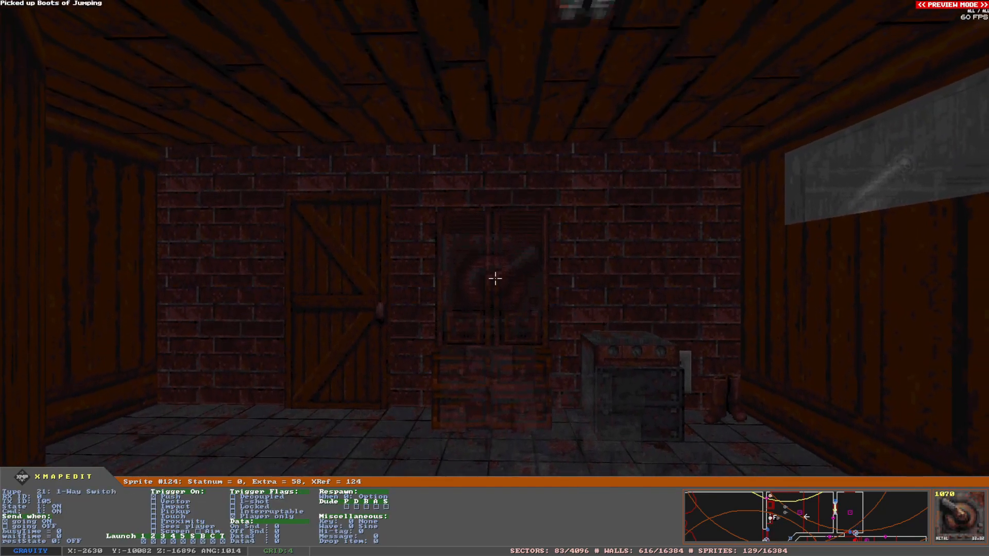
key("p")
key("Down")
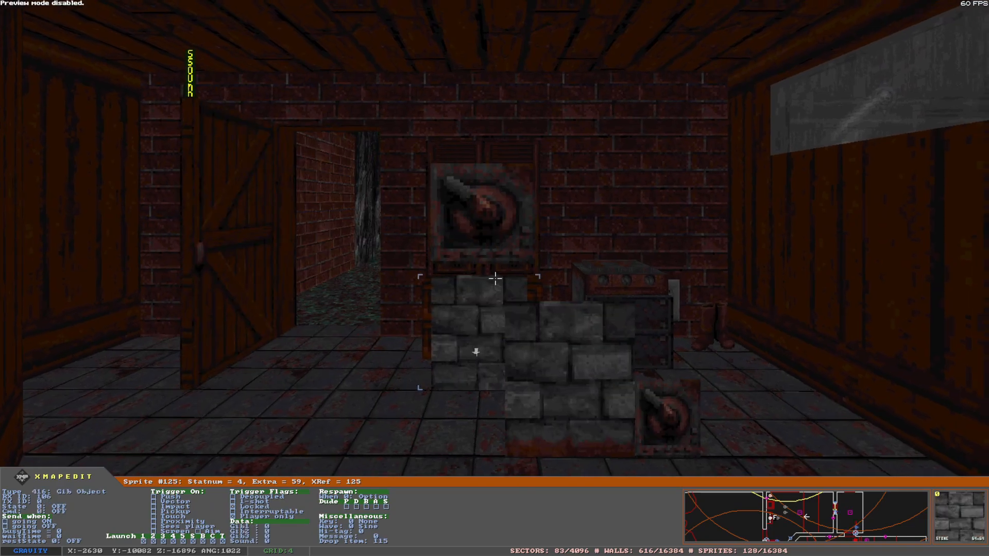